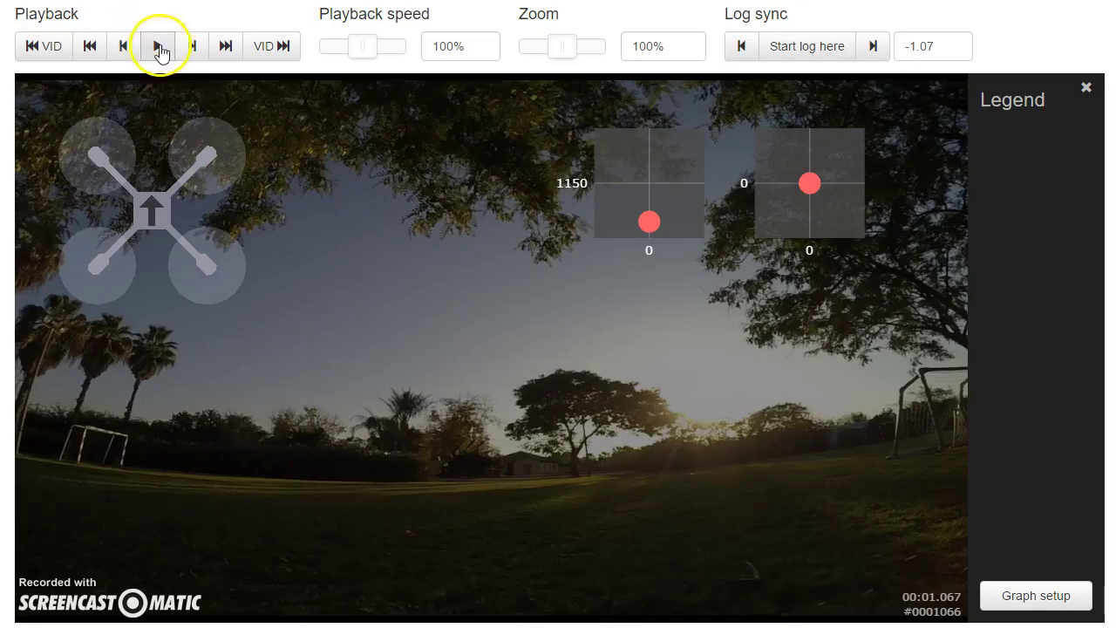
Step: Play the flight recording to about 14 seconds and scrub back to about 13.2 seconds
left_click(158, 46)
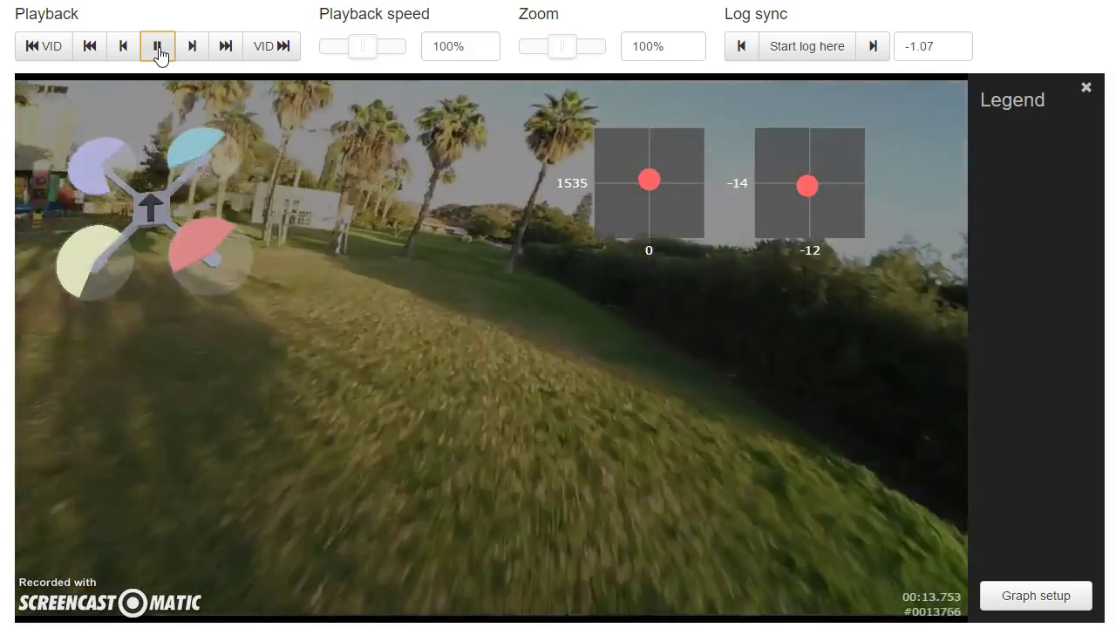
left_click(158, 46)
left_click(461, 477)
left_click_drag(461, 477, 801, 454)
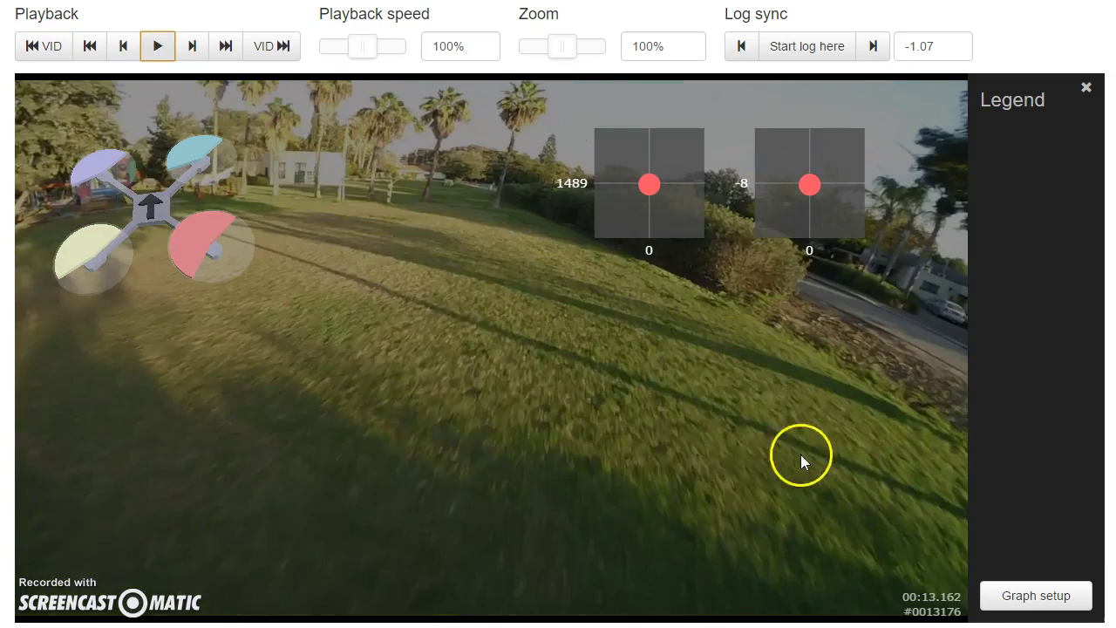
Step: Play the flight on from about 13 seconds and scrub around the 15-second mark to examine the motor output display
left_click(156, 48)
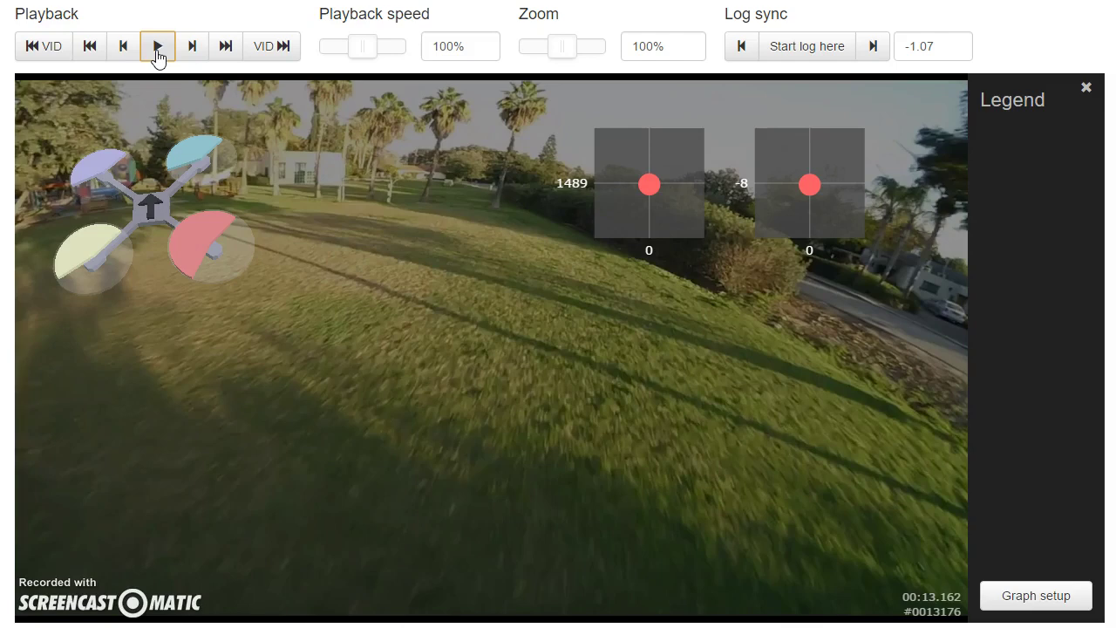
left_click(157, 48)
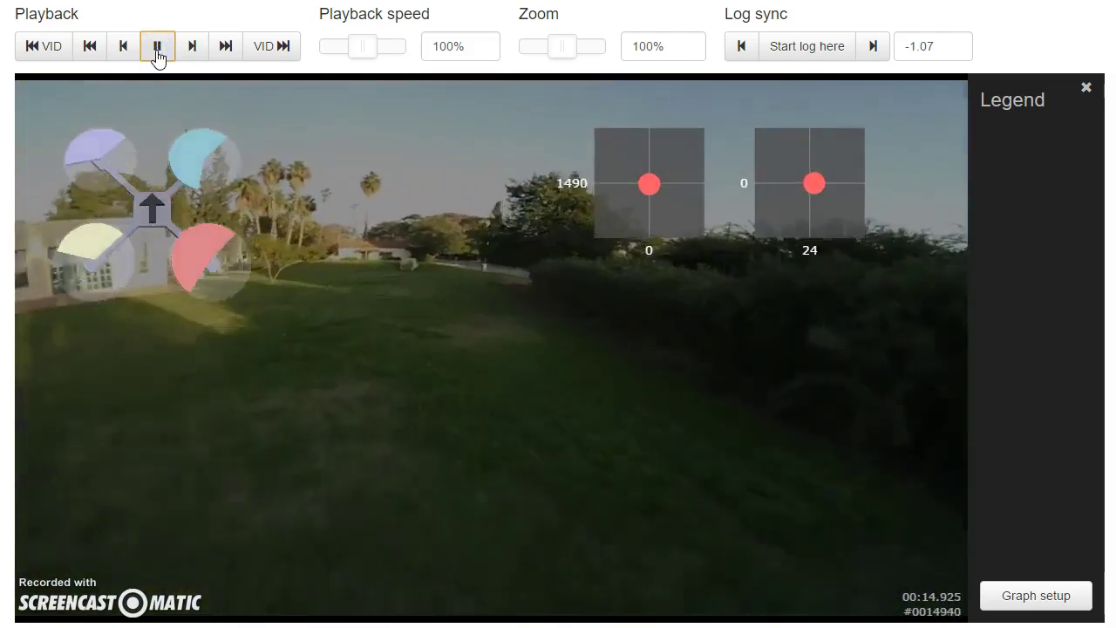
left_click(158, 48)
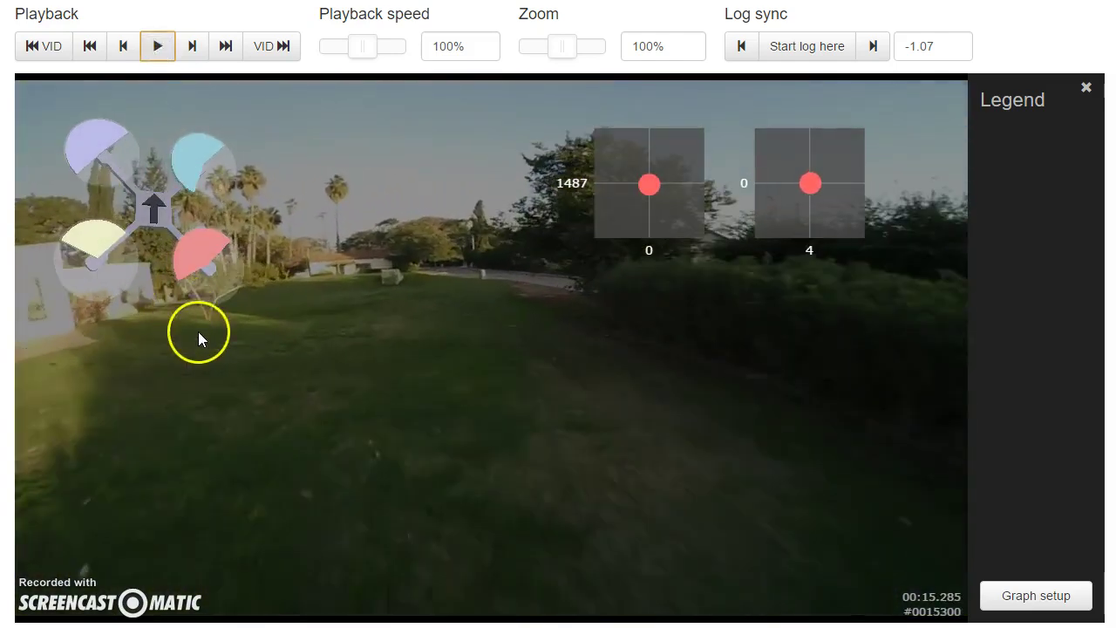
left_click_drag(193, 331, 212, 367)
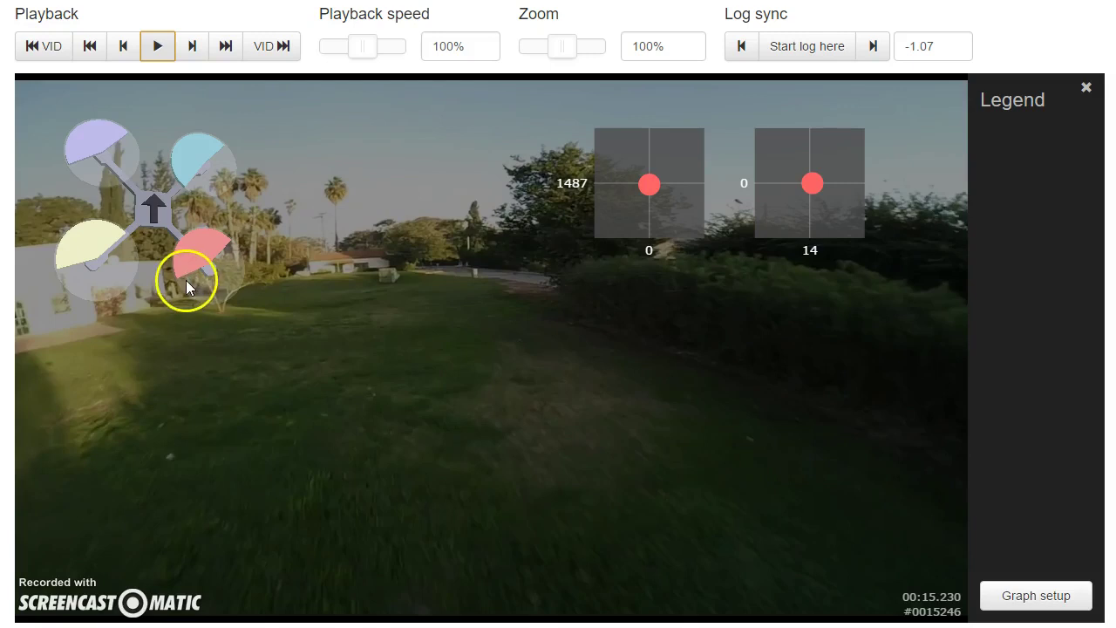
left_click_drag(166, 325, 624, 356)
left_click_drag(183, 289, 194, 276)
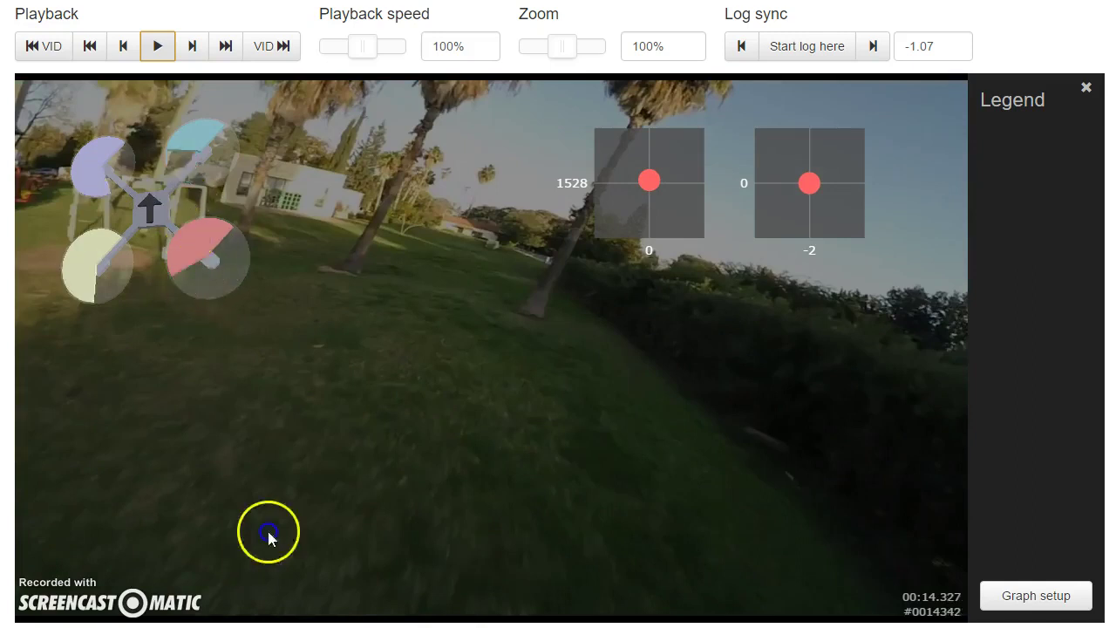
Step: Scrub back to about 14.3 seconds and replay the flight in short bursts up to about 19.6 seconds
left_click_drag(254, 563, 114, 206)
left_click(156, 47)
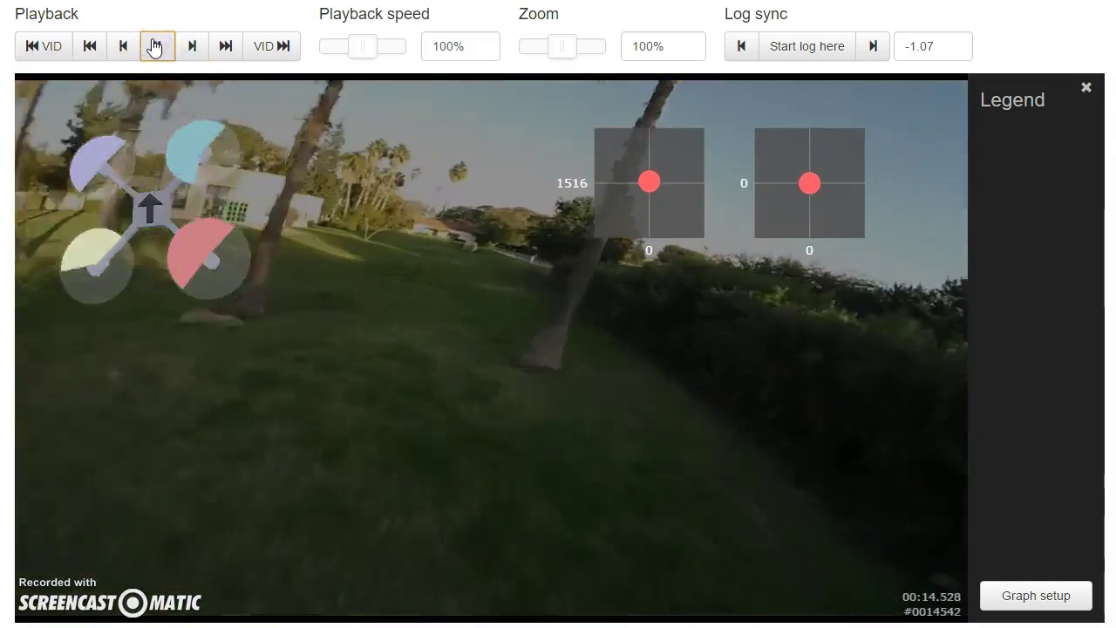
left_click(153, 46)
left_click_drag(163, 157, 184, 282)
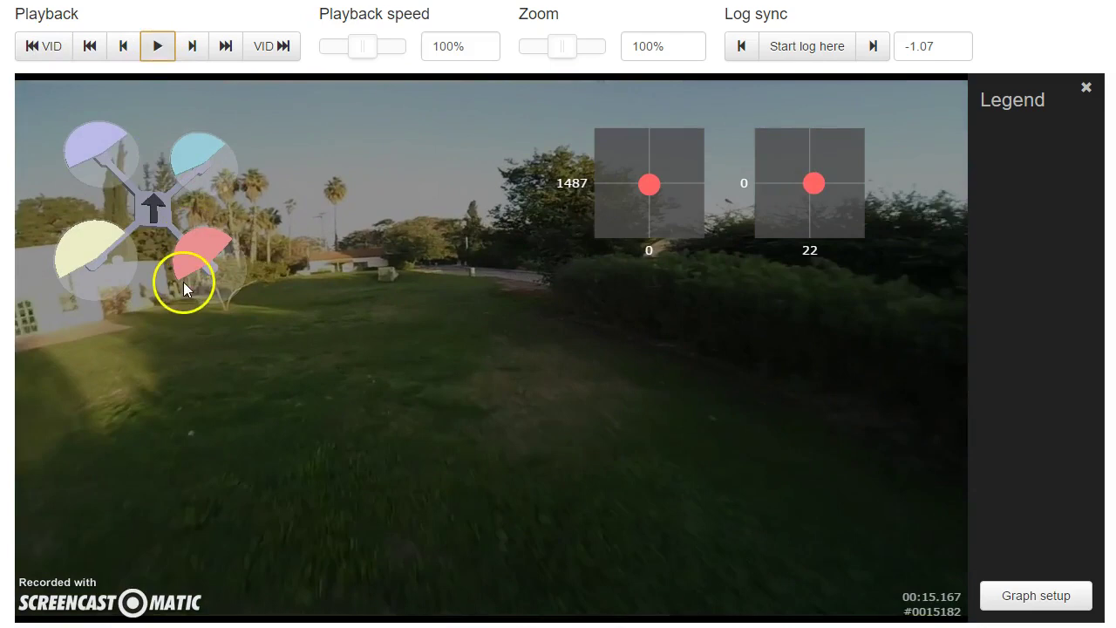
left_click(157, 45)
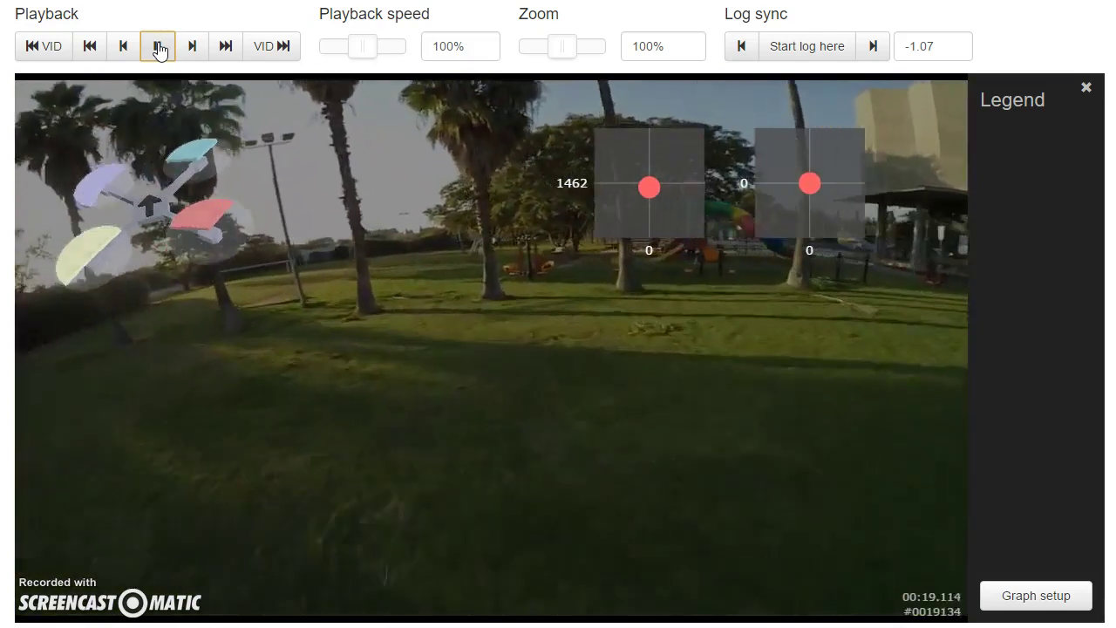
left_click(158, 46)
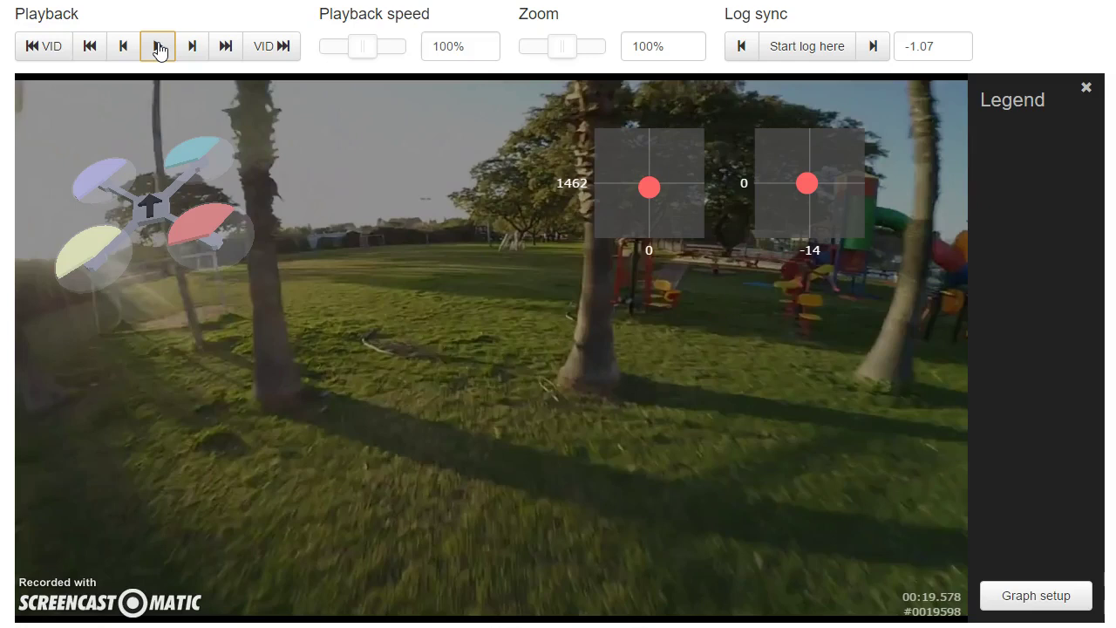
Step: Add a Gyros graph plotting the gyro field and set the graph zoom to 10%
left_click(115, 44)
left_click(1079, 607)
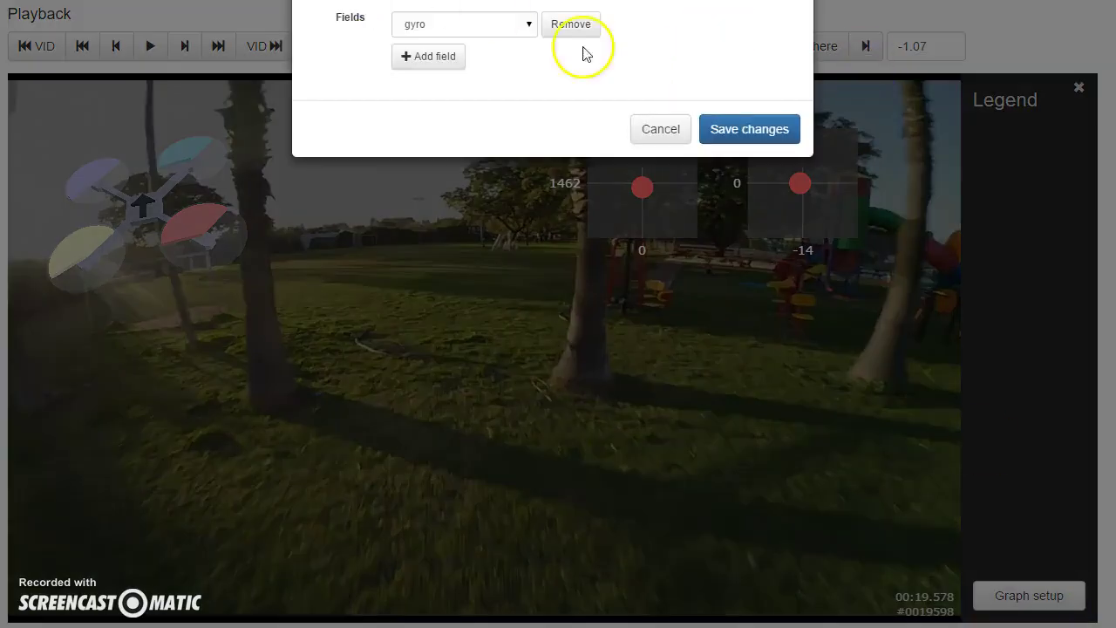
left_click(746, 129)
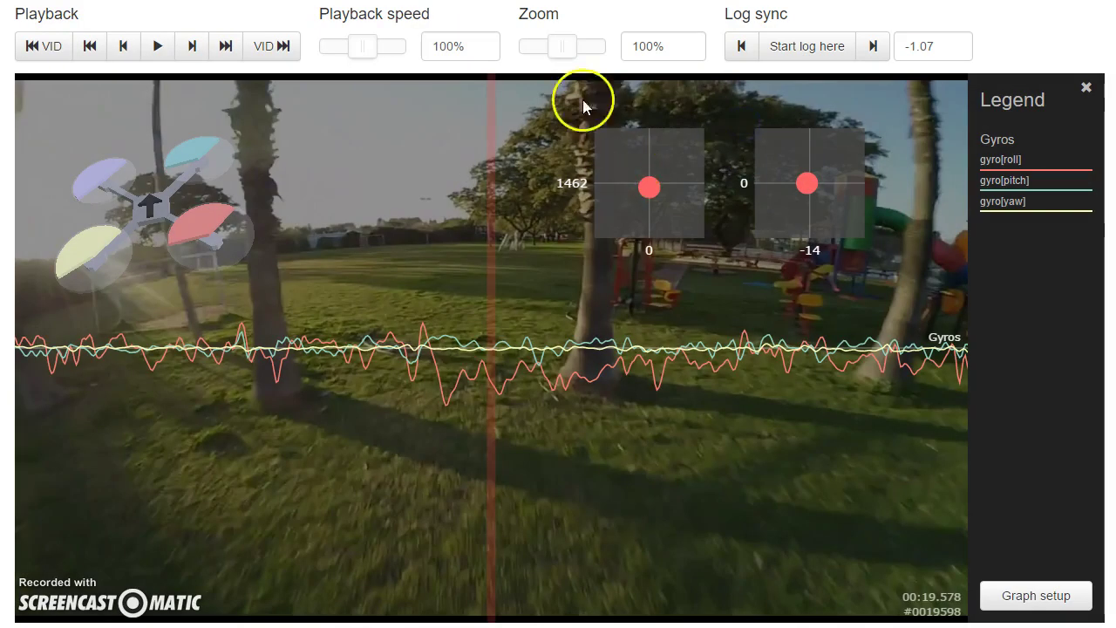
left_click(535, 49)
left_click_drag(534, 50, 494, 48)
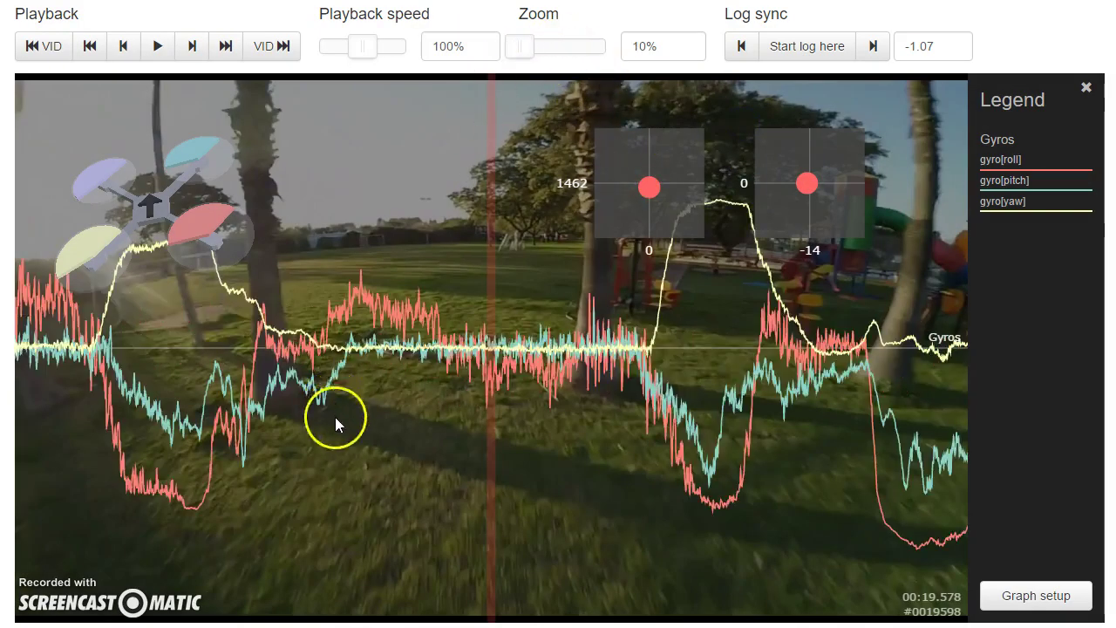
Step: Scrub back to about 16.1 seconds and examine the roll, pitch and yaw gyro traces around that point
left_click_drag(334, 414, 494, 430)
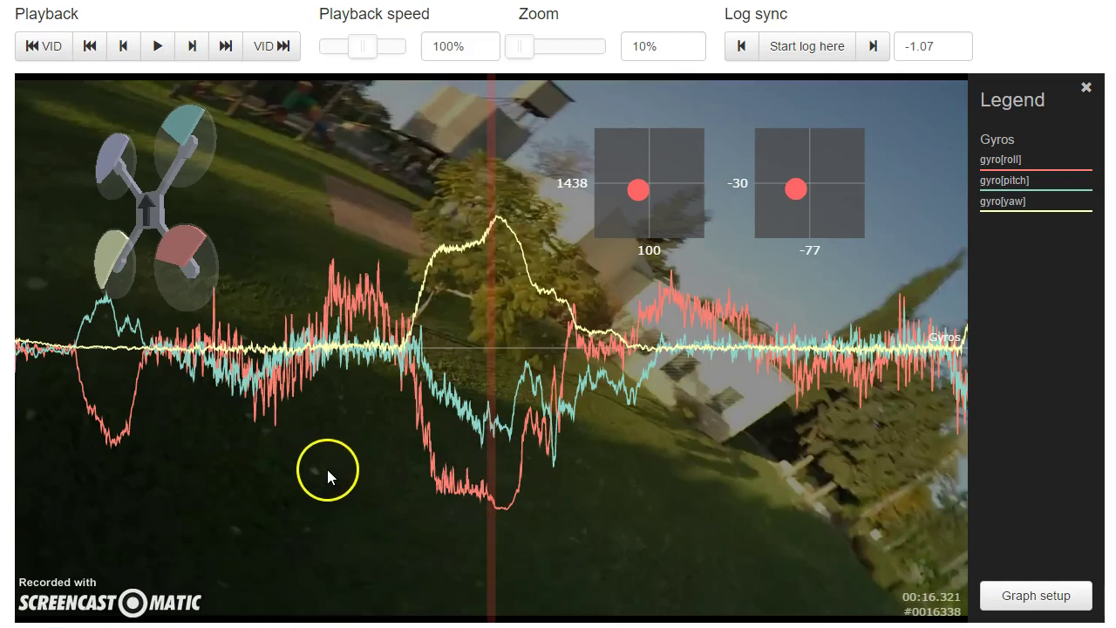
scroll(327, 471, "up", 2)
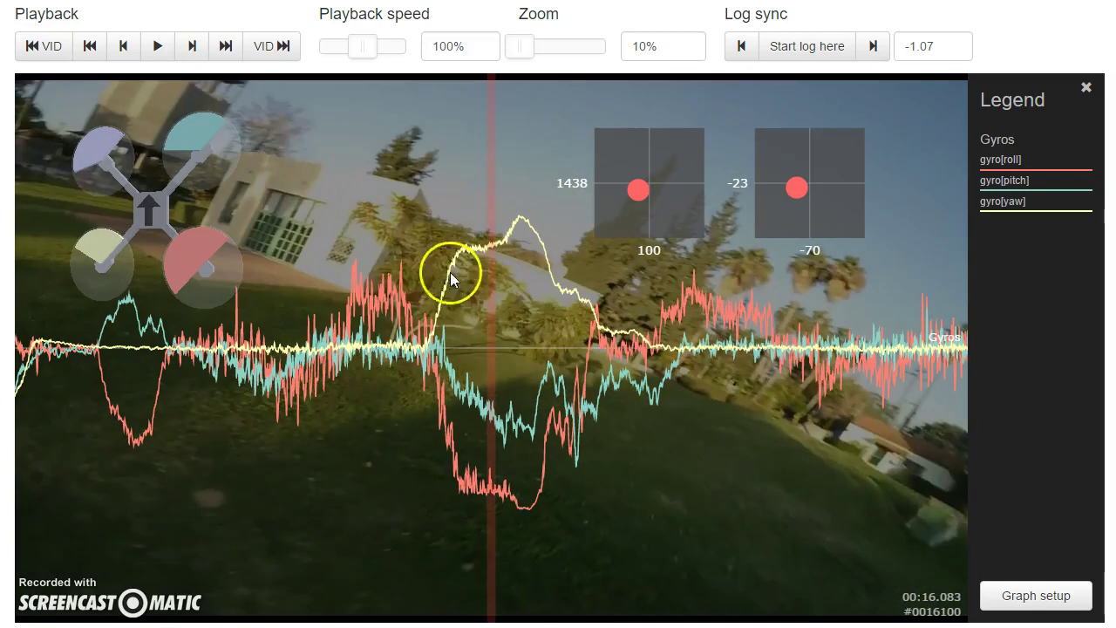
left_click_drag(357, 306, 224, 380)
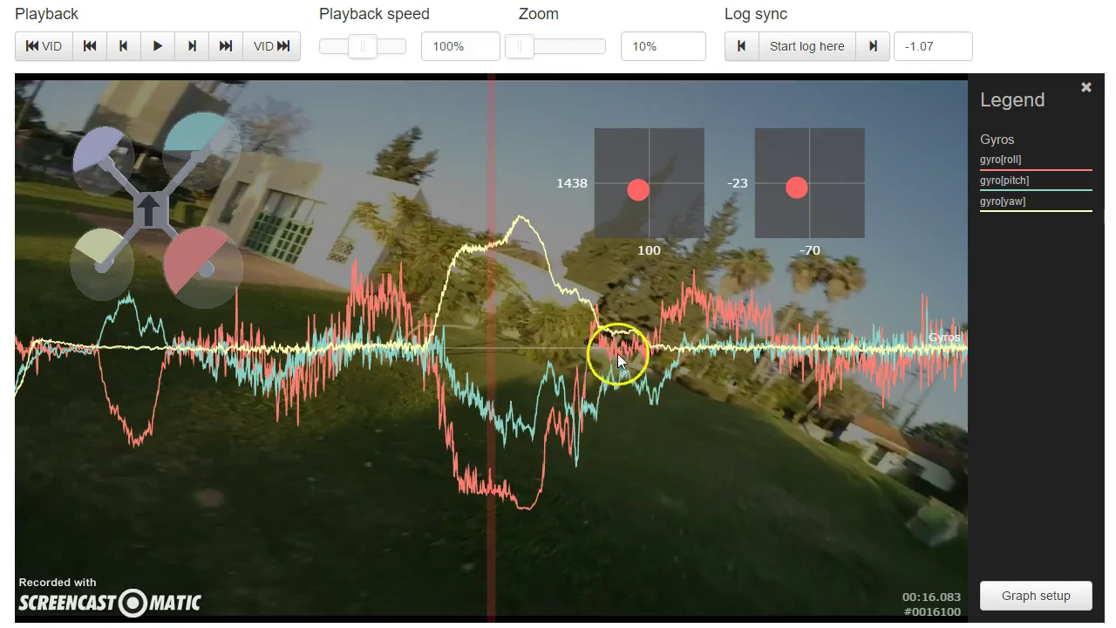
left_click(586, 403)
left_click(383, 414)
left_click(216, 389)
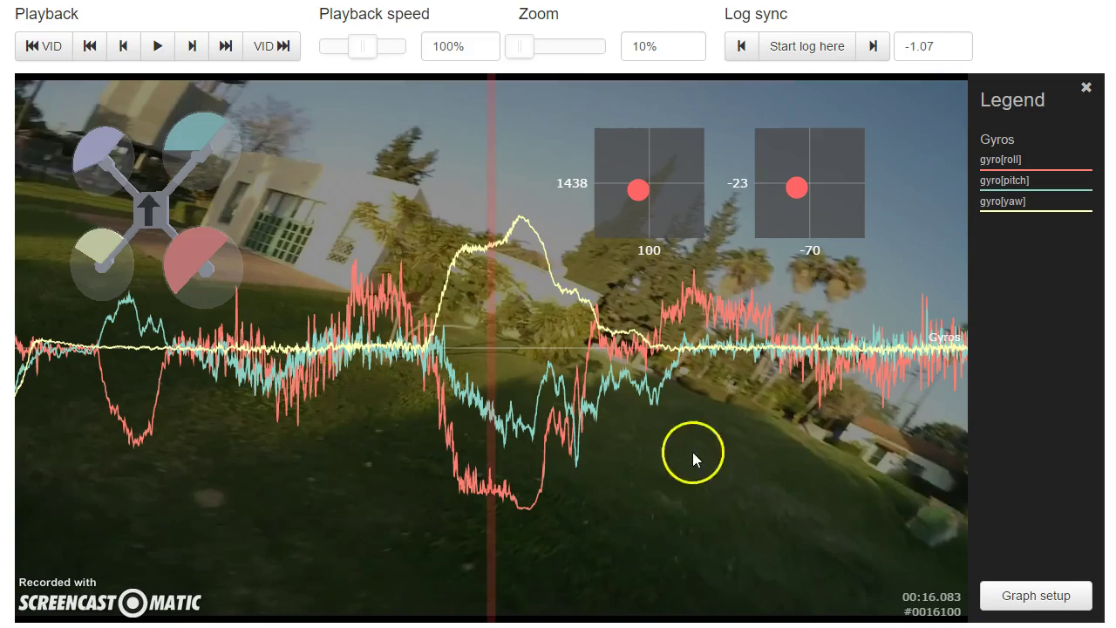
Step: Scrub forward to about 24.2 seconds and examine the gyro traces through the hard roll and yaw manoeuvres
left_click_drag(692, 454, 521, 440)
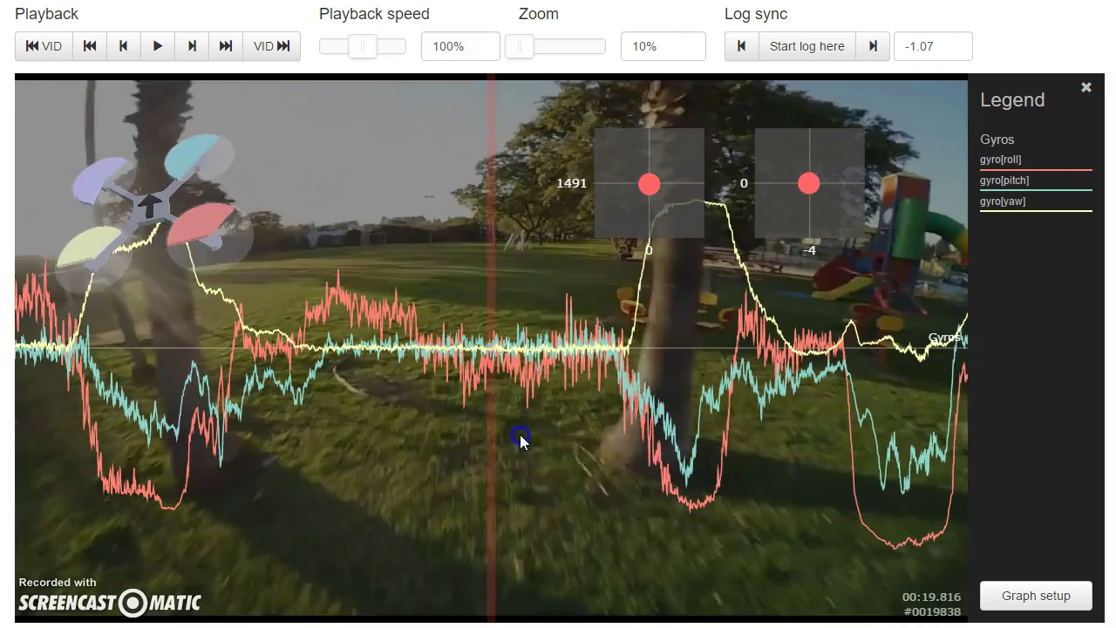
left_click_drag(599, 473, 399, 477)
left_click_drag(461, 462, 491, 451)
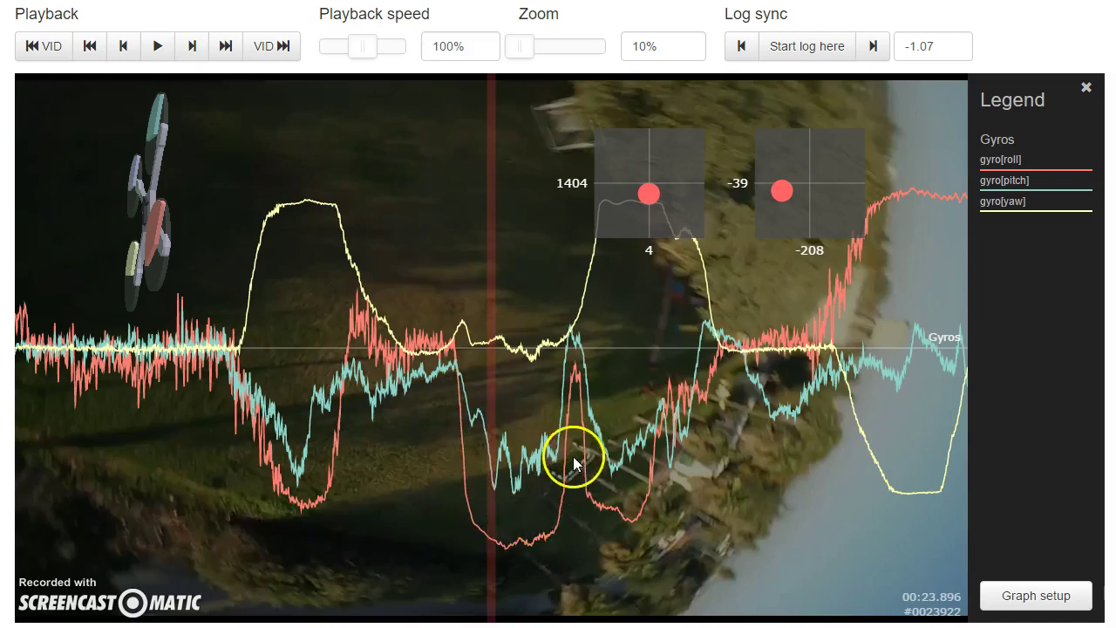
left_click_drag(573, 485, 573, 516)
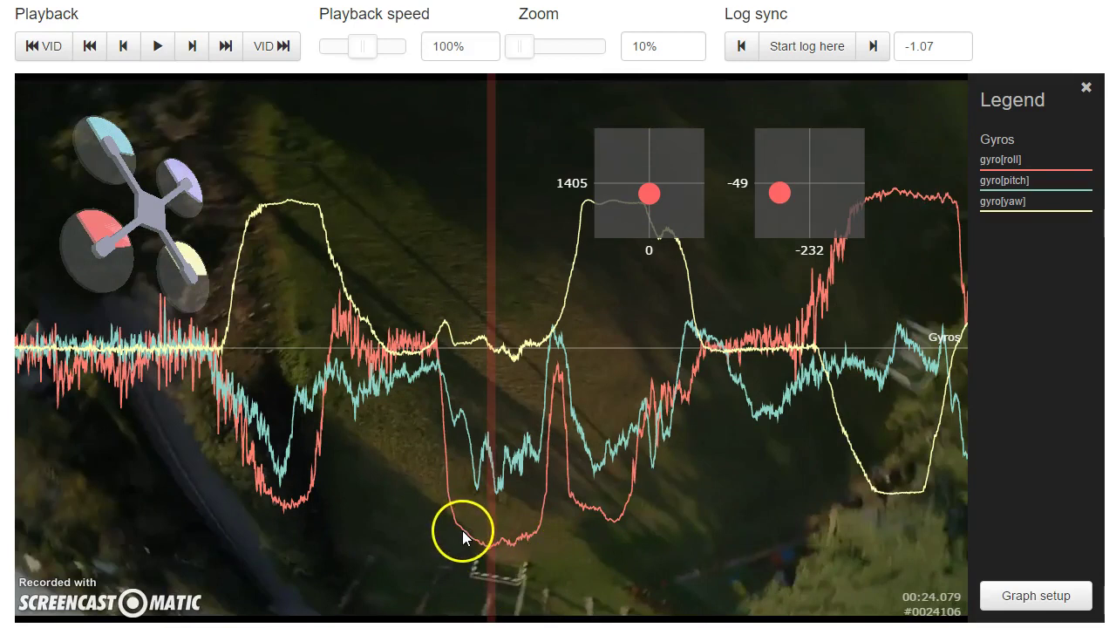
mouse_move(672, 424)
left_mouse_down()
mouse_move(713, 428)
mouse_move(633, 424)
mouse_move(691, 424)
left_mouse_up()
left_click(652, 200)
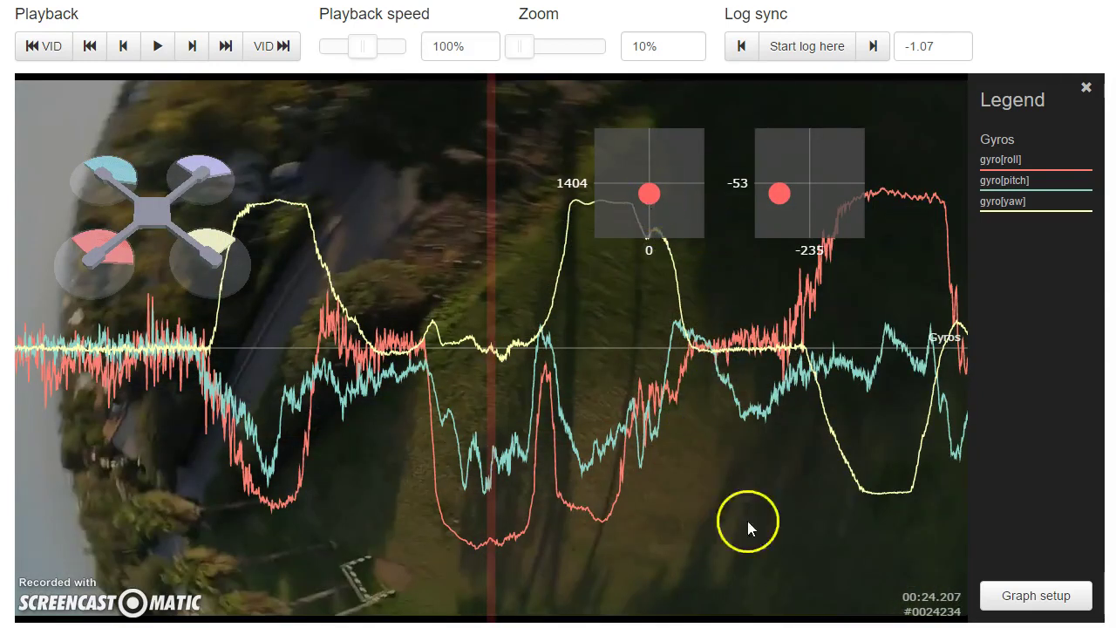
Step: Add a second graph labelled Motors that plots the motors field below the Gyros graph
left_click(1082, 597)
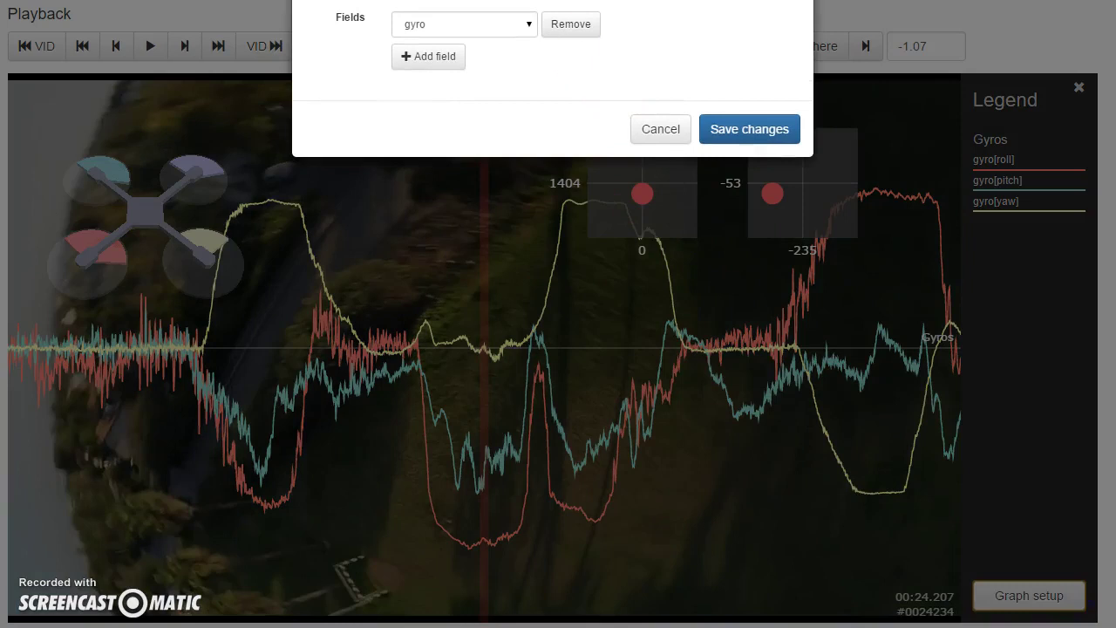
left_click(375, 1)
left_click(375, 1)
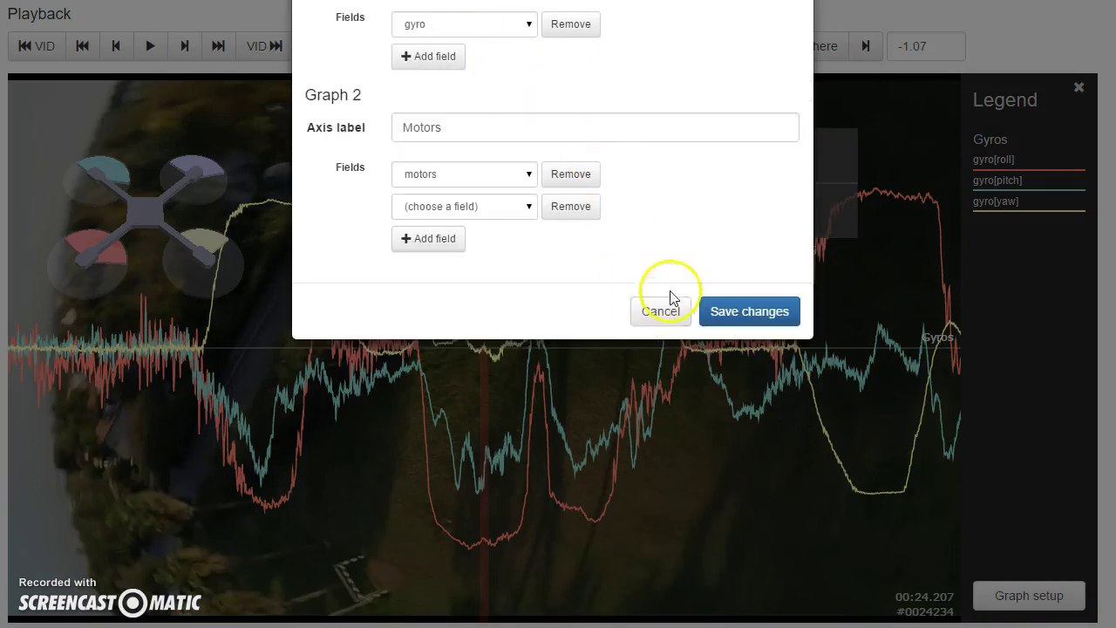
left_click(721, 314)
Step: Scrub back to about 13.2 seconds to examine the motor traces early in the flight
left_click_drag(637, 509, 1115, 467)
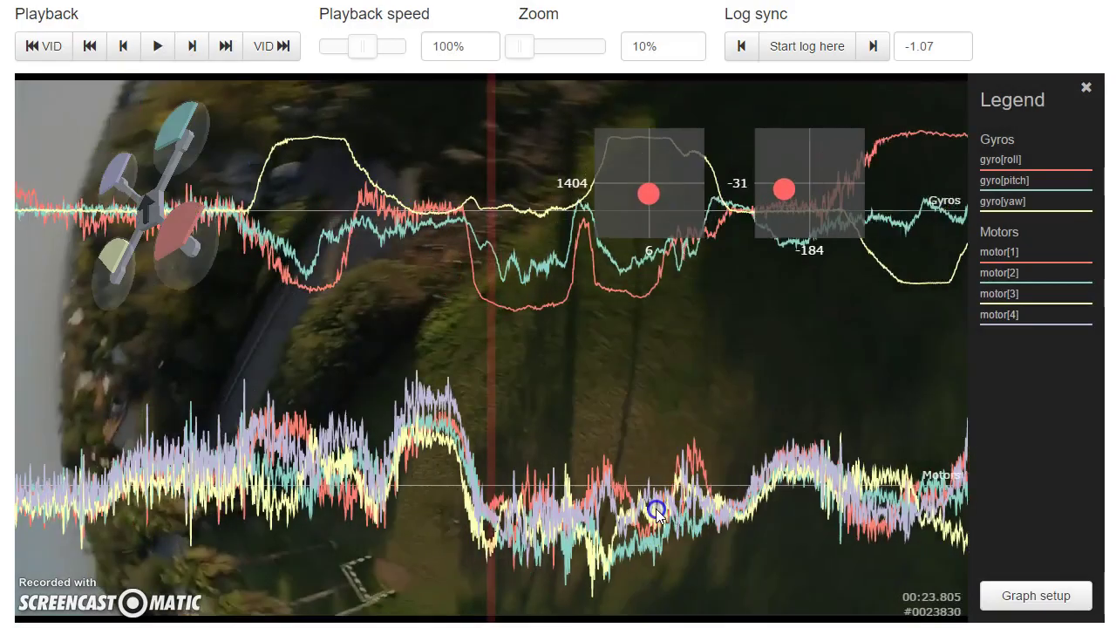
left_click_drag(870, 444, 942, 447)
left_click(511, 581)
left_click(719, 592)
left_click_drag(720, 592, 488, 494)
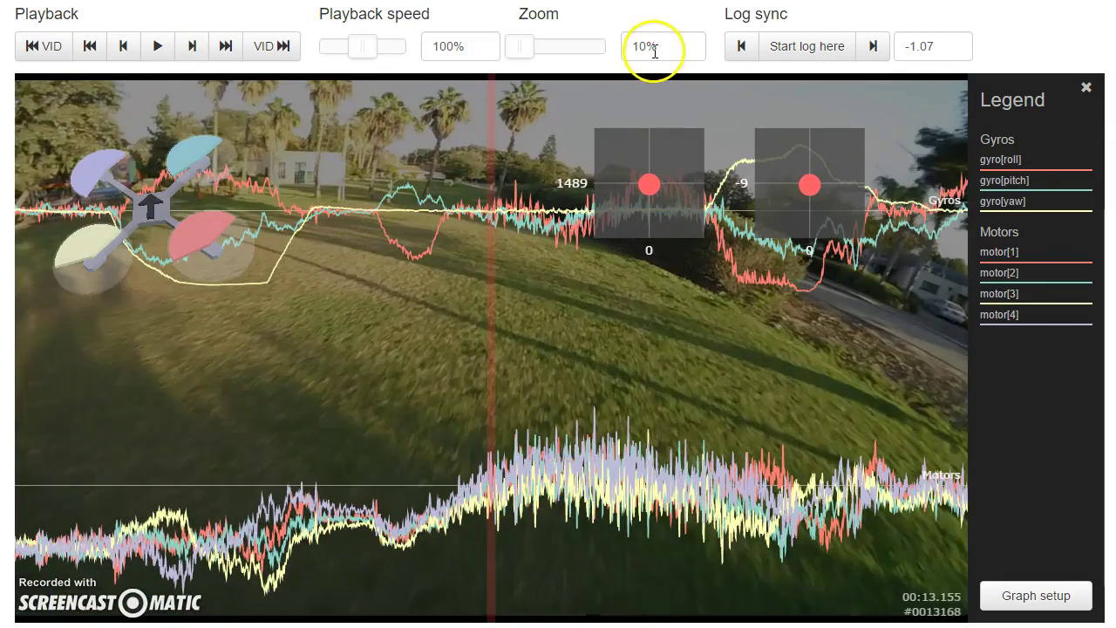
Step: Scrub forward through the flight to about 27 seconds, comparing the motor traces with the gyro traces
left_click(676, 578)
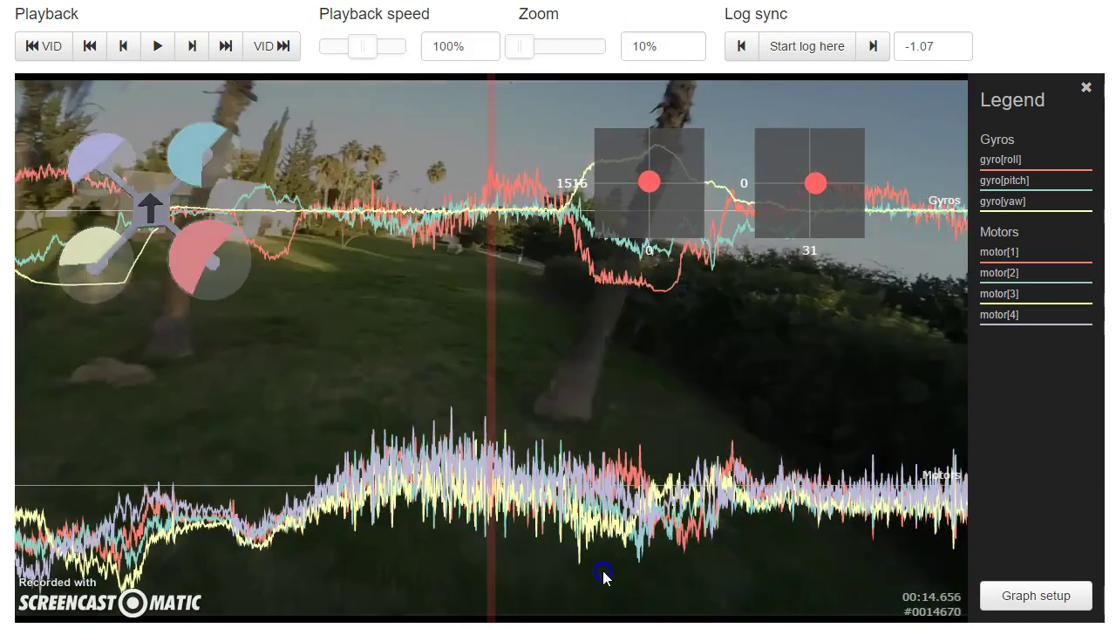
left_click(567, 565)
left_click_drag(568, 565, 454, 560)
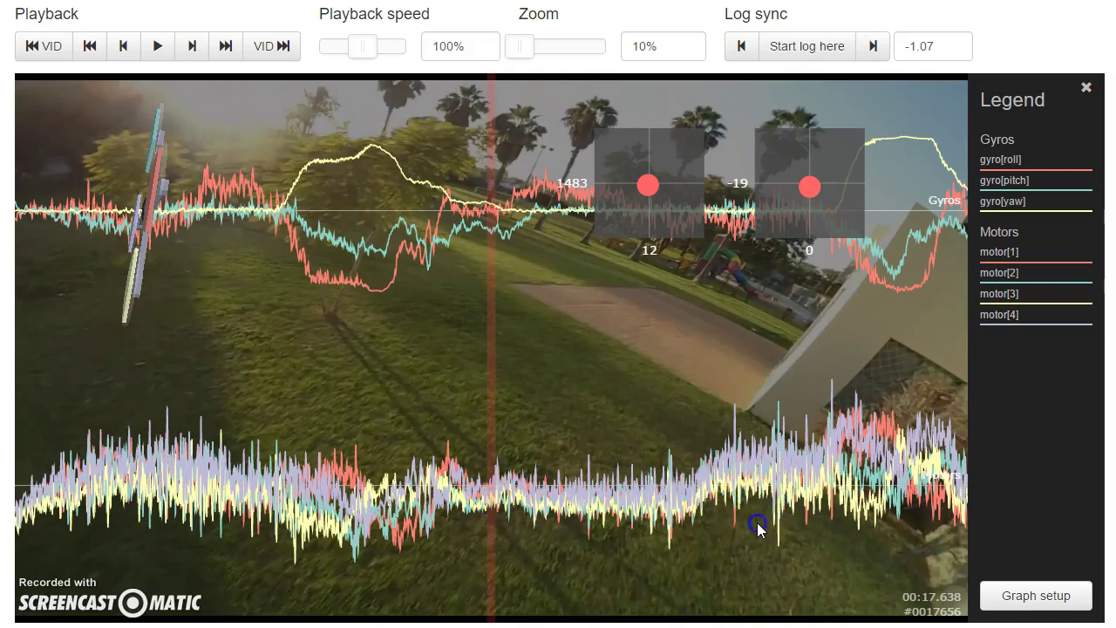
left_click_drag(760, 526, 661, 534)
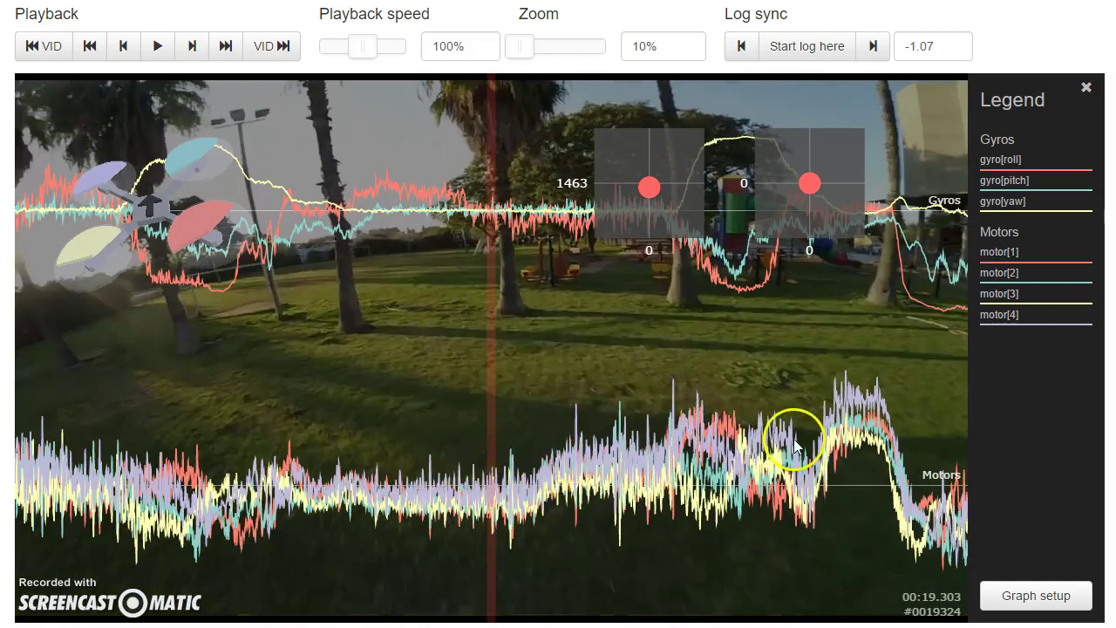
left_click_drag(792, 447, 423, 464)
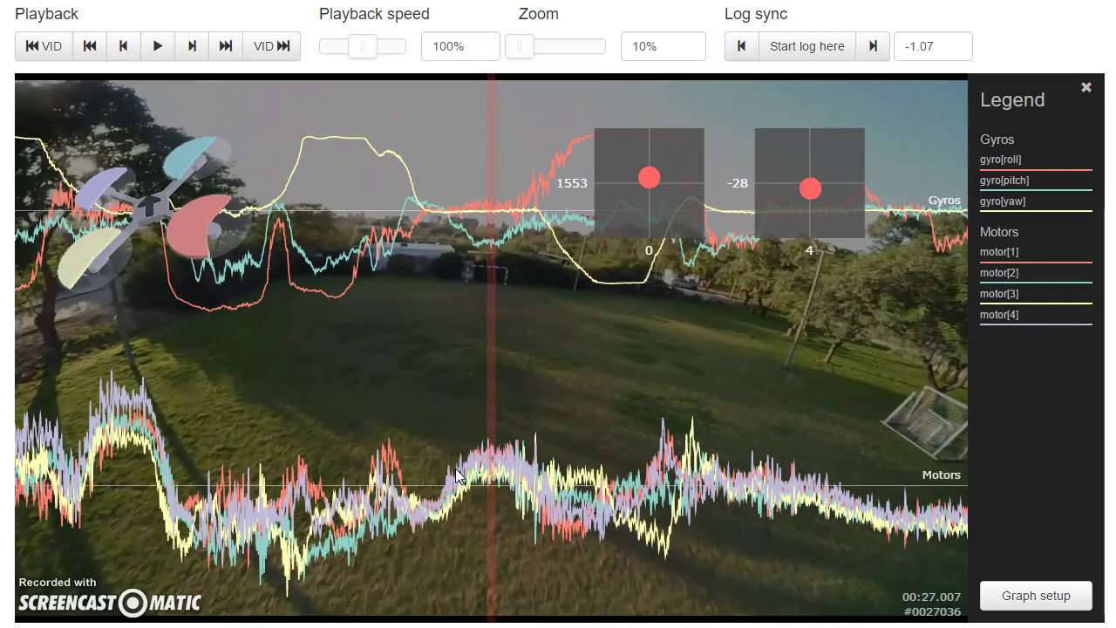
Step: Scrub back to about 18.3 seconds to re-examine the noise in the gyro and motor traces
left_click(545, 436)
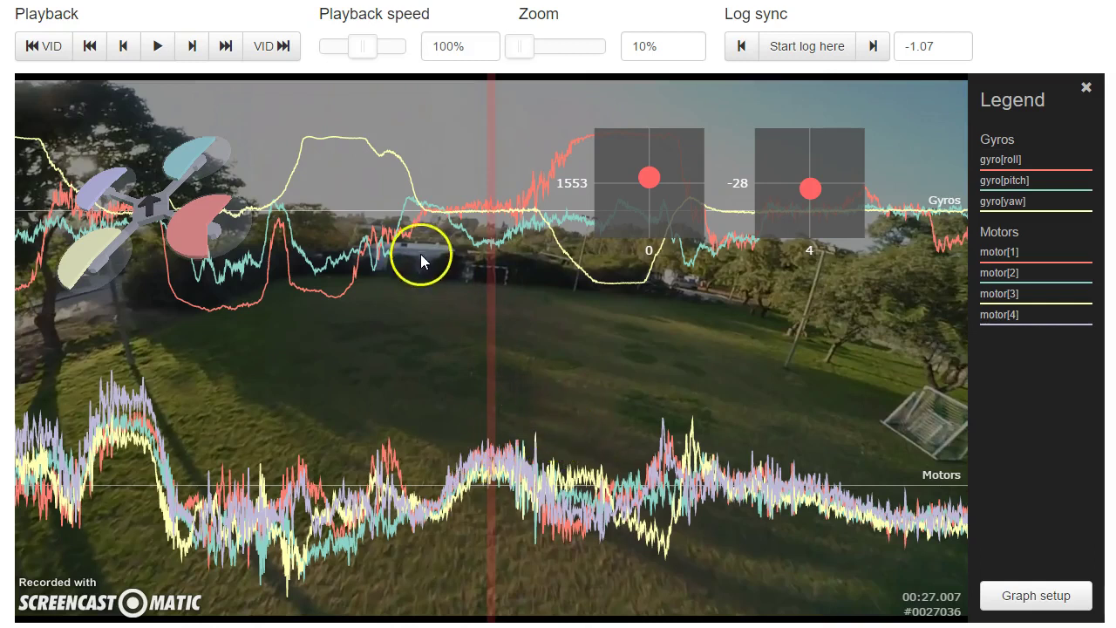
left_click_drag(420, 254, 872, 448)
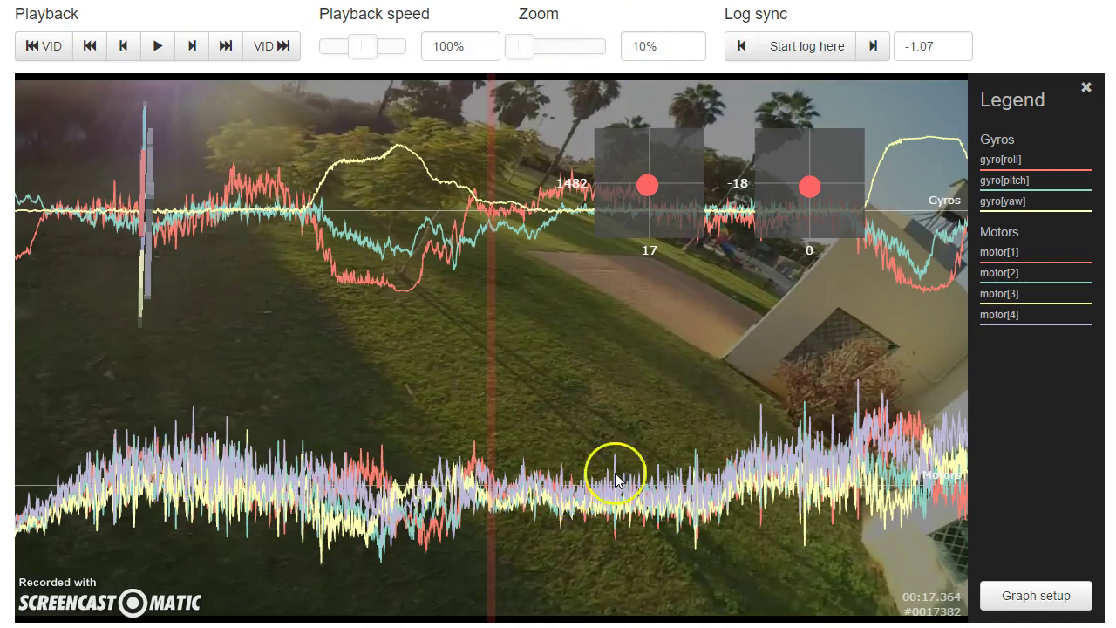
left_click_drag(773, 451, 721, 449)
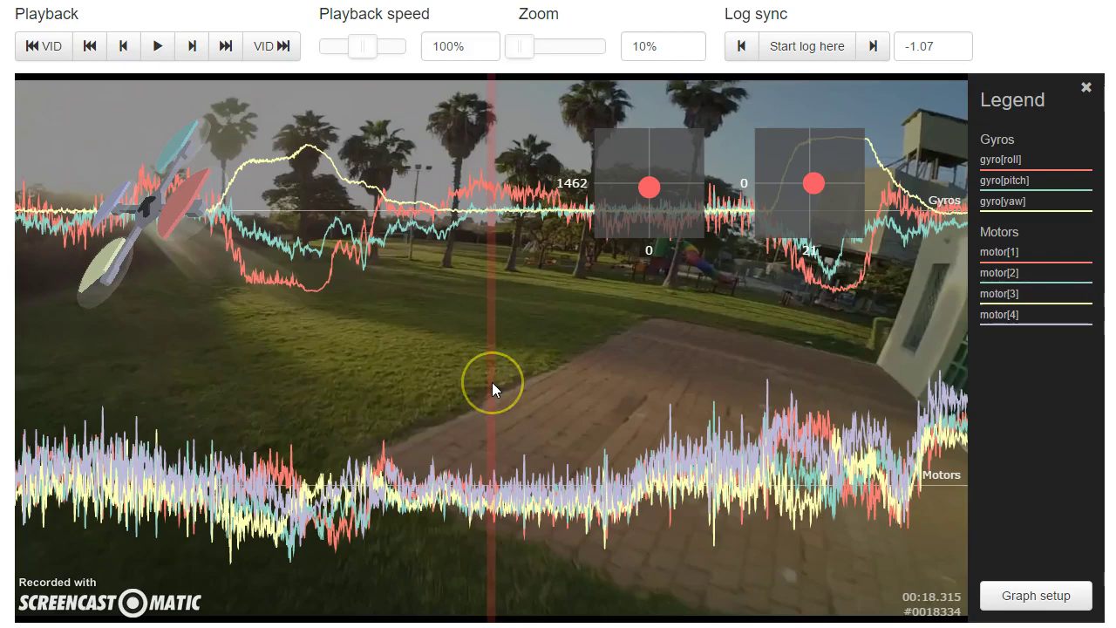
Step: Replace the Gyros and Motors graphs with the Gyro + PID roll graph and set the zoom to 100%
left_click(1025, 596)
scroll(576, 35, "down", 4)
left_click(367, 3)
left_click(368, 54)
left_click(756, 230)
left_click_drag(522, 47, 562, 55)
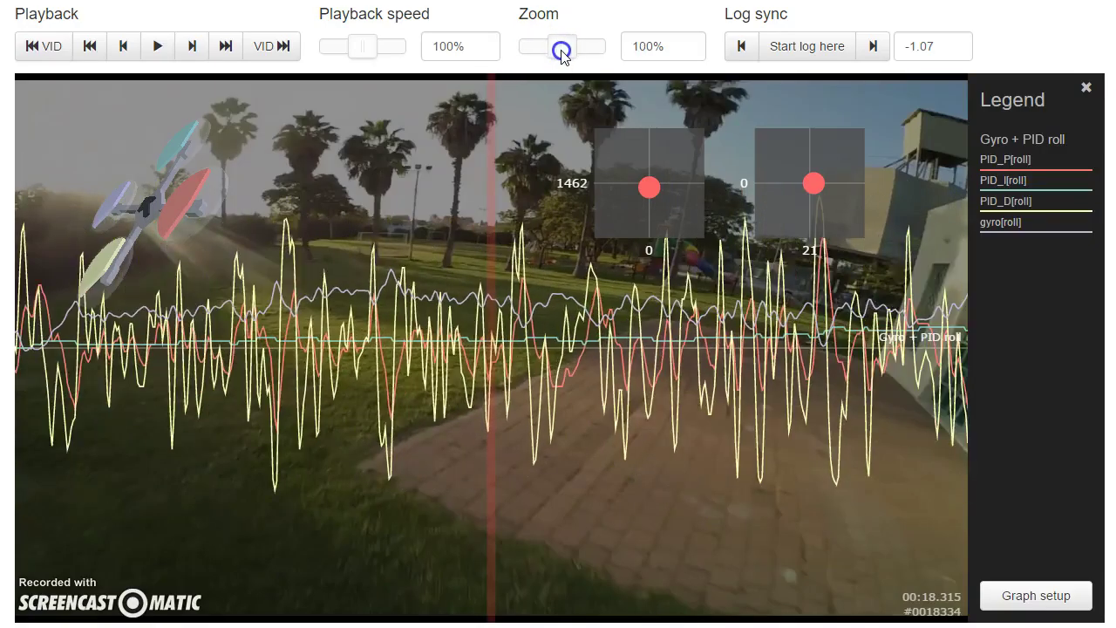
Step: Scrub back through the flight to about 13.5 seconds, examining the roll P, I, D and gyro traces
left_click_drag(580, 316, 770, 329)
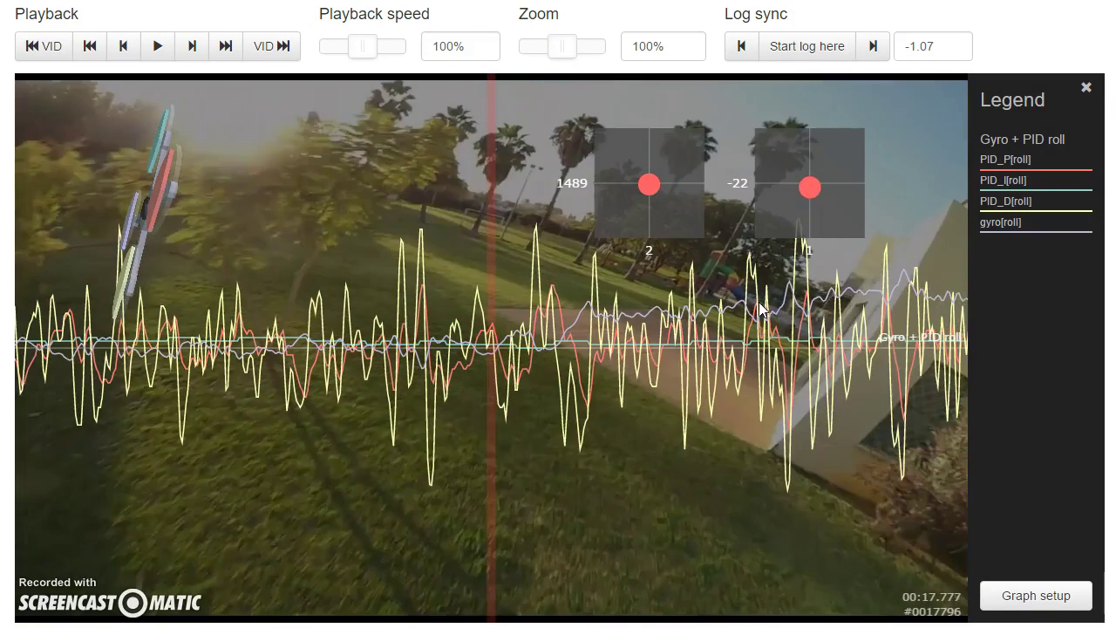
left_click_drag(220, 420, 466, 453)
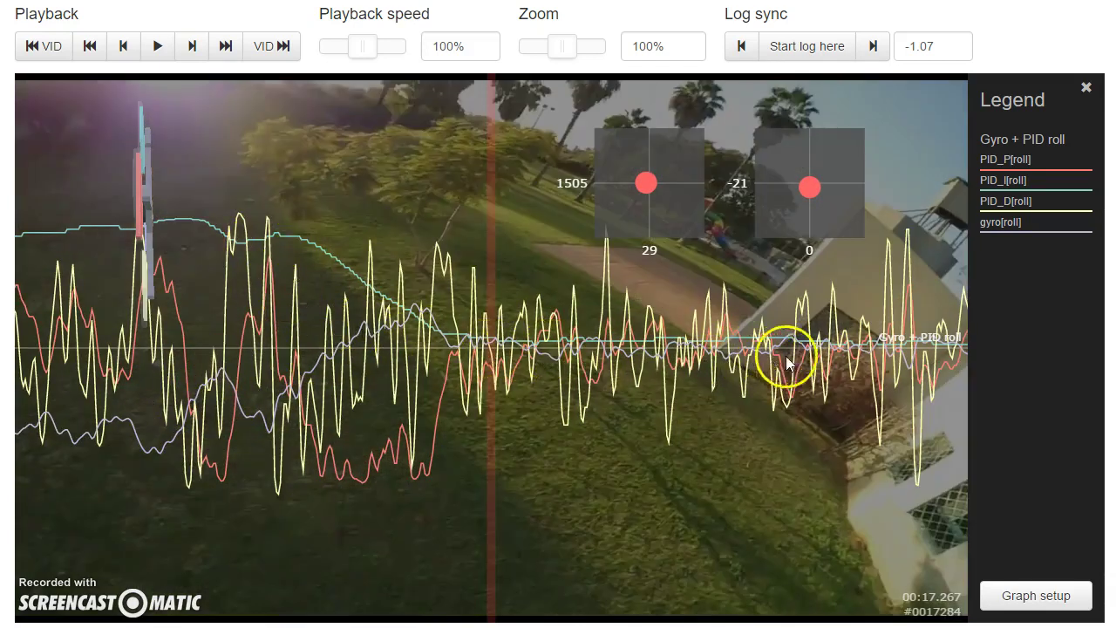
left_click_drag(99, 384, 792, 407)
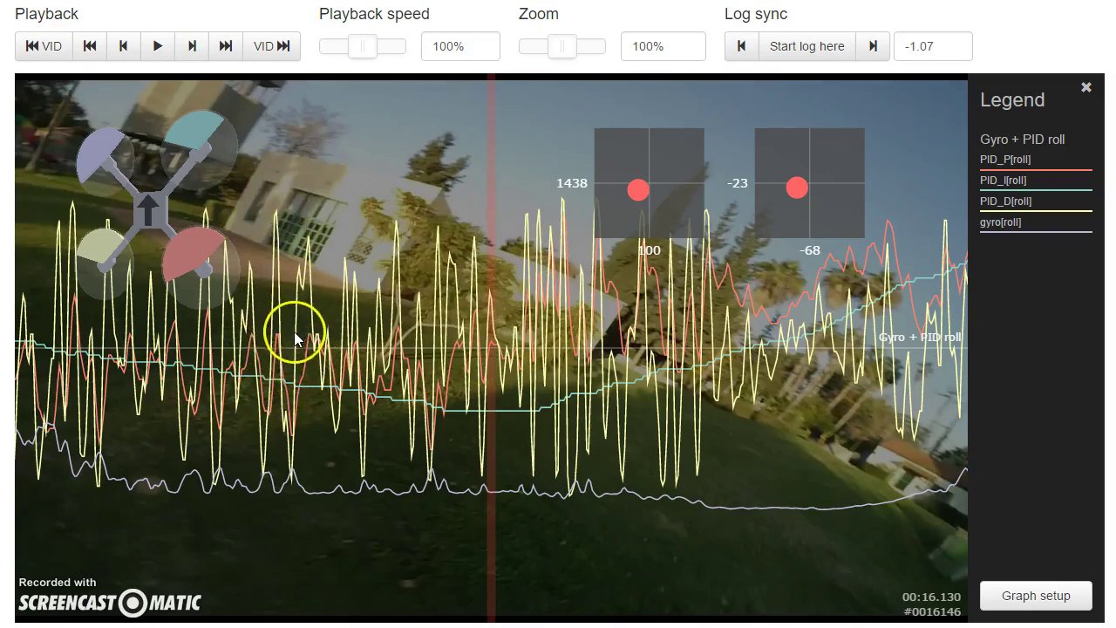
left_click_drag(292, 336, 1069, 381)
left_click_drag(287, 379, 593, 379)
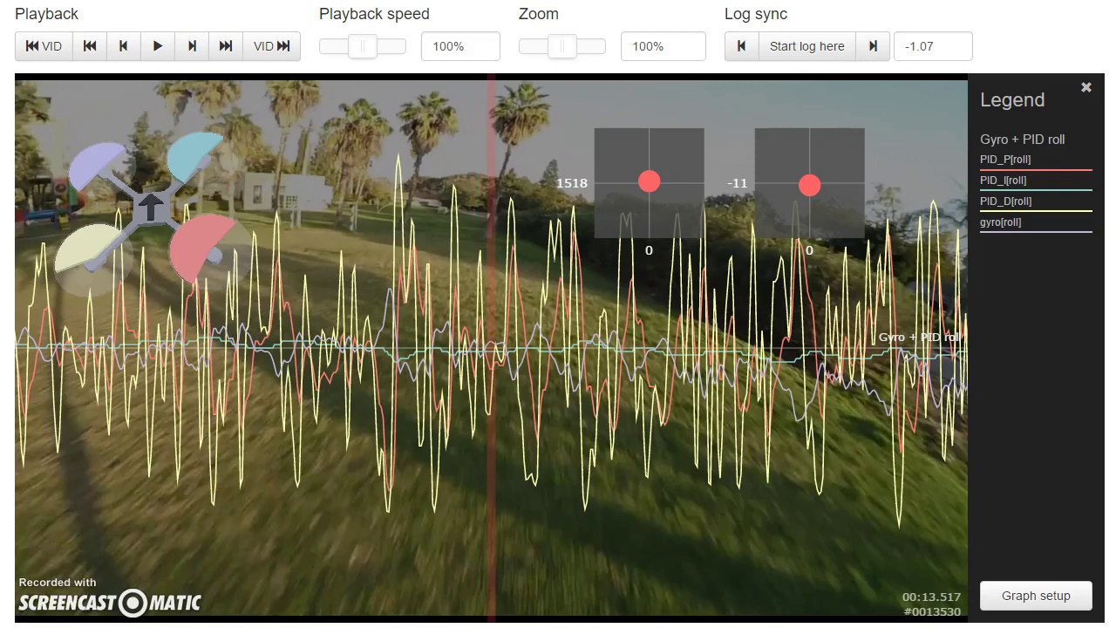
Step: Switch to the RC Groups post in the browser to reread the oscillation complaint and quad setup, and return to the log viewer
key("alt+Tab")
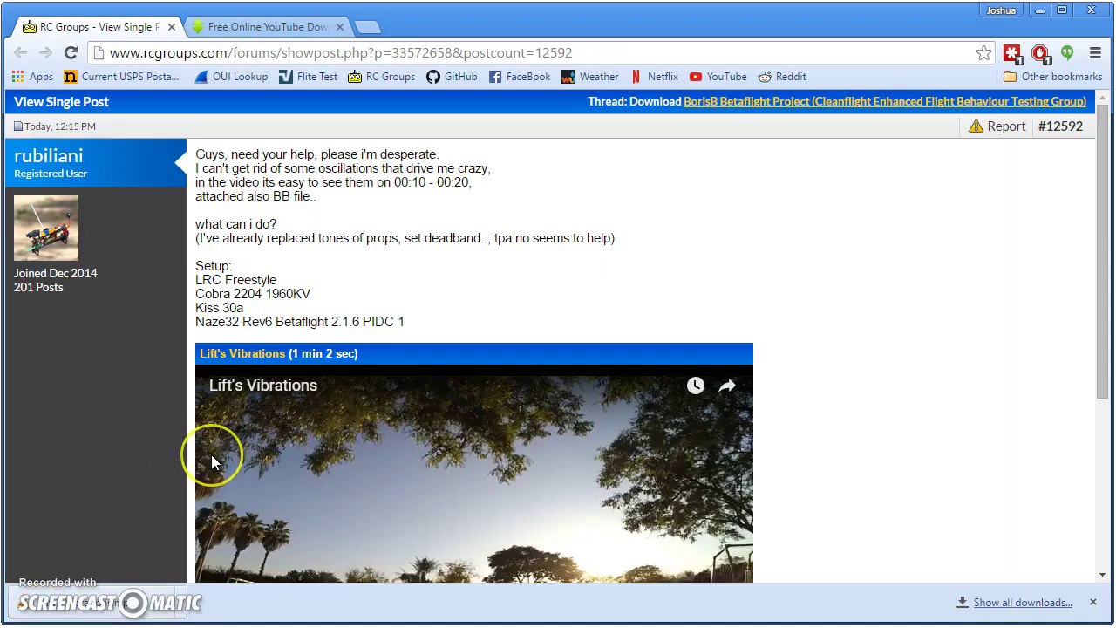
scroll(212, 456, "down", 3)
scroll(448, 456, "up", 3)
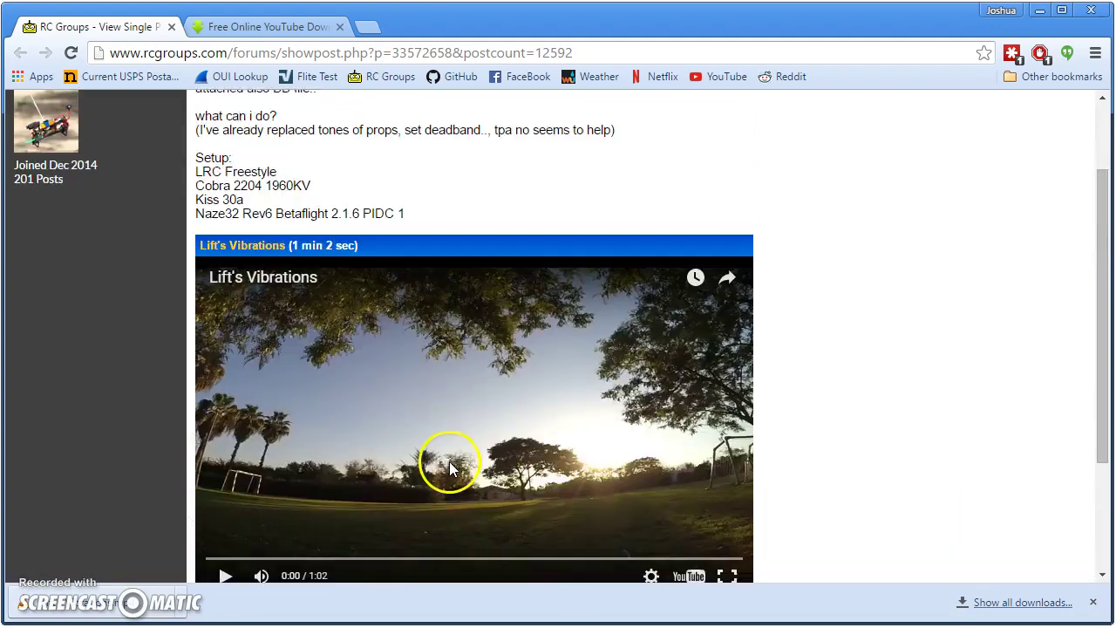
scroll(364, 242, "up", 1)
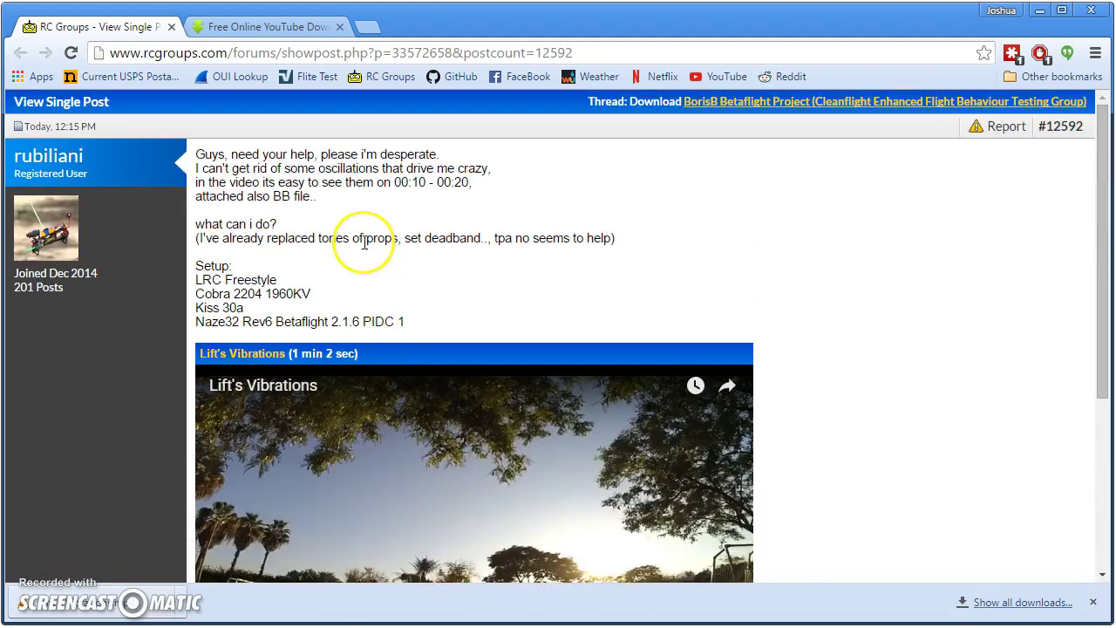
key("alt+Tab")
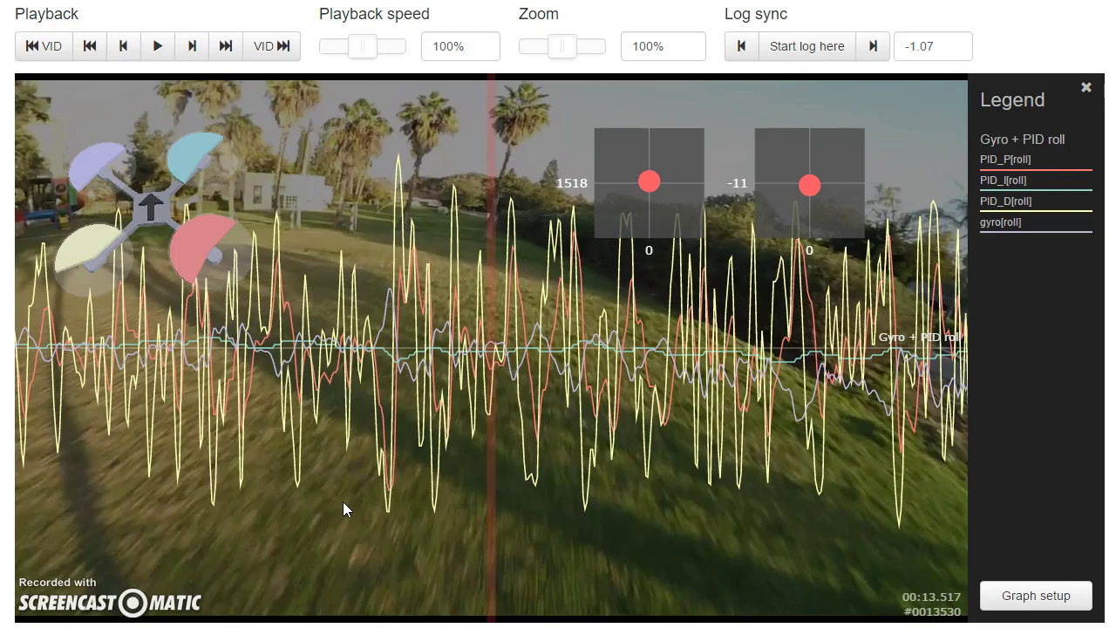
Step: Replace the roll graph with the Gyro + PID pitch graph and scrub to about 14 seconds to examine its traces
left_click_drag(343, 502, 527, 514)
left_click(1002, 593)
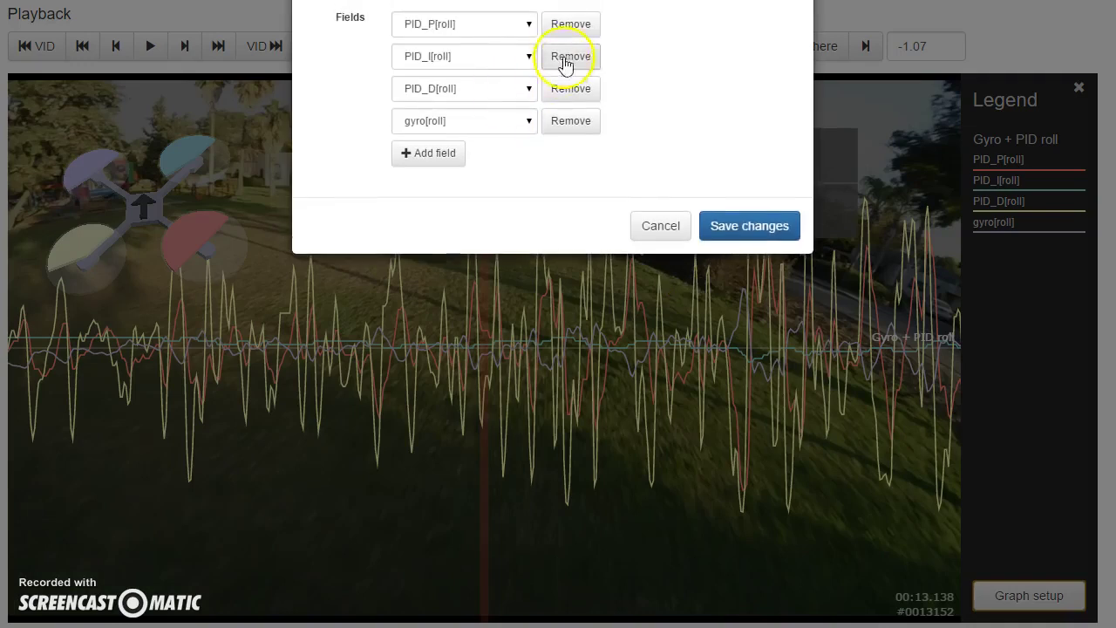
left_click(566, 25)
left_click(556, 31)
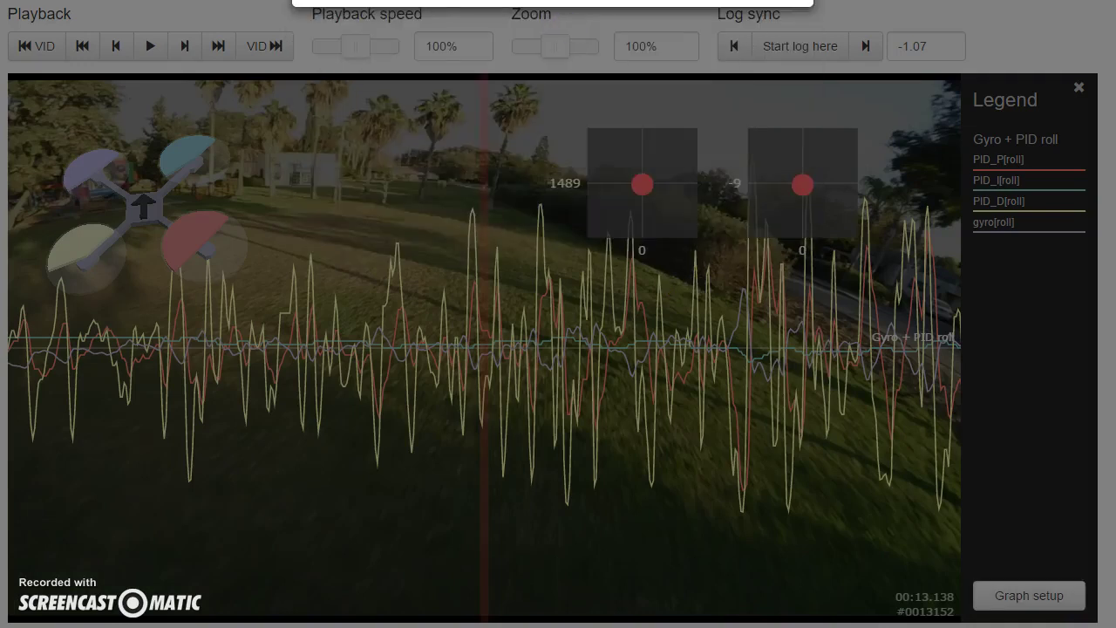
left_click(366, 6)
left_click(369, 78)
left_click(731, 225)
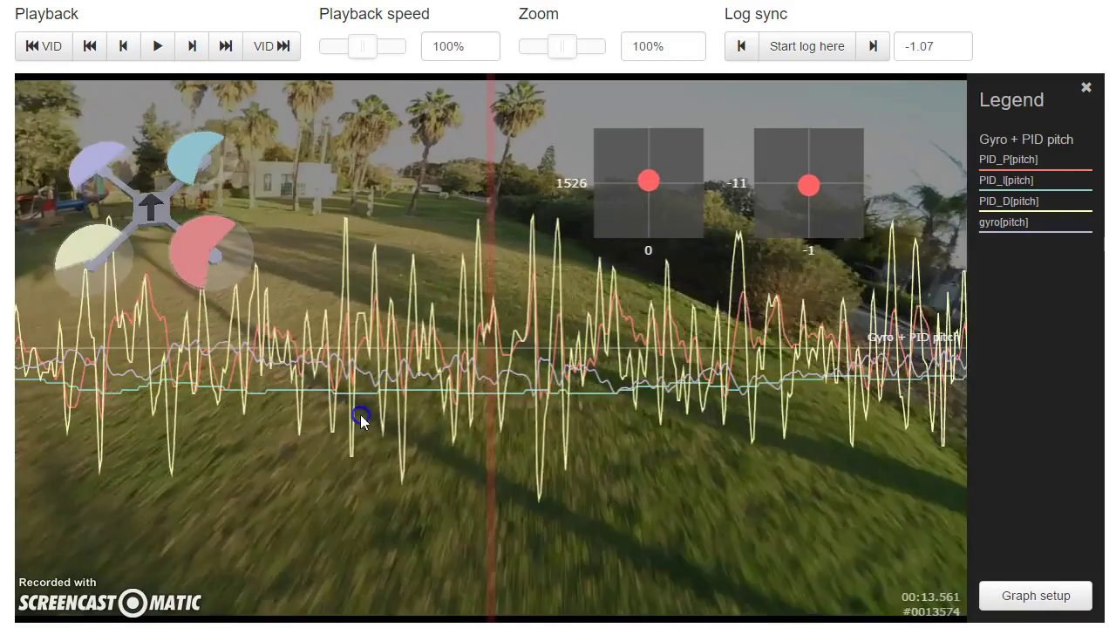
left_click(340, 417)
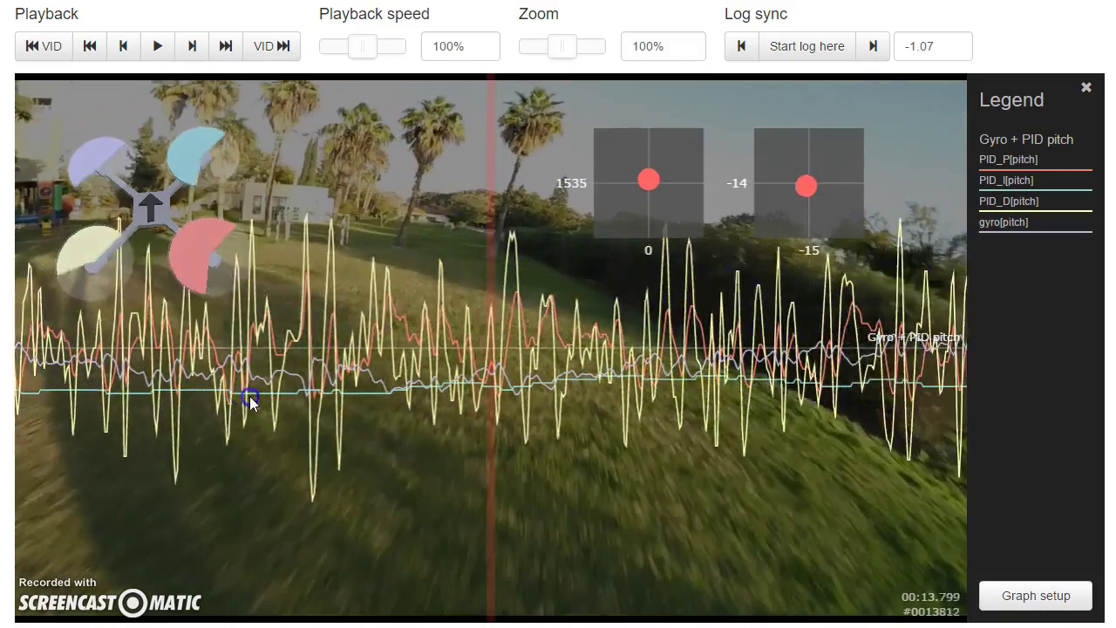
left_click(146, 414)
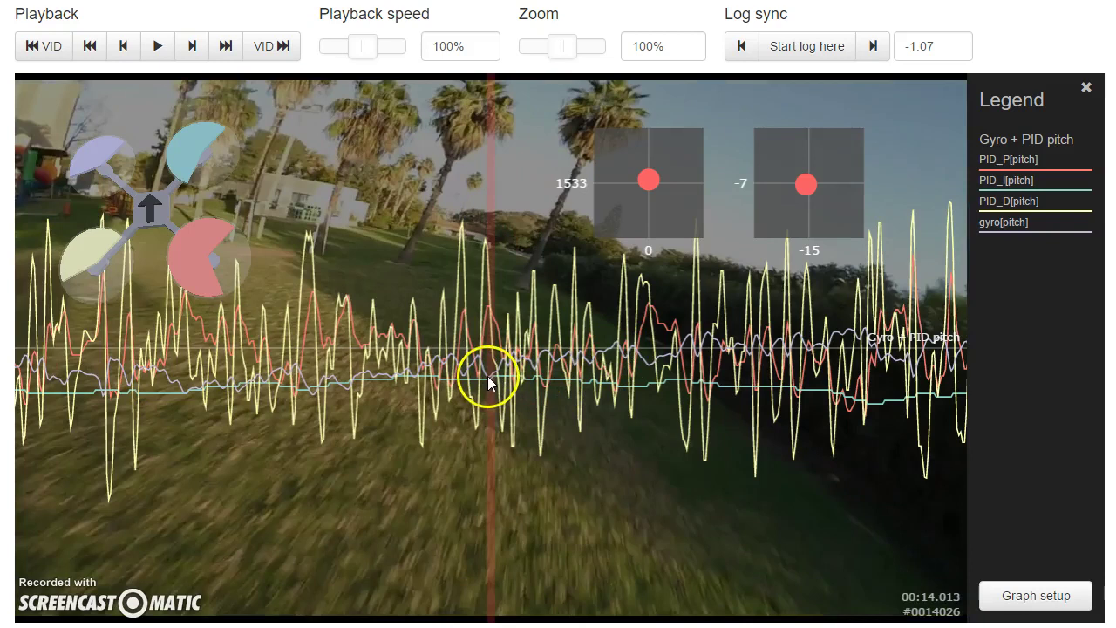
Step: Replace the pitch graph with the Gyro + PID yaw graph
left_click(1034, 597)
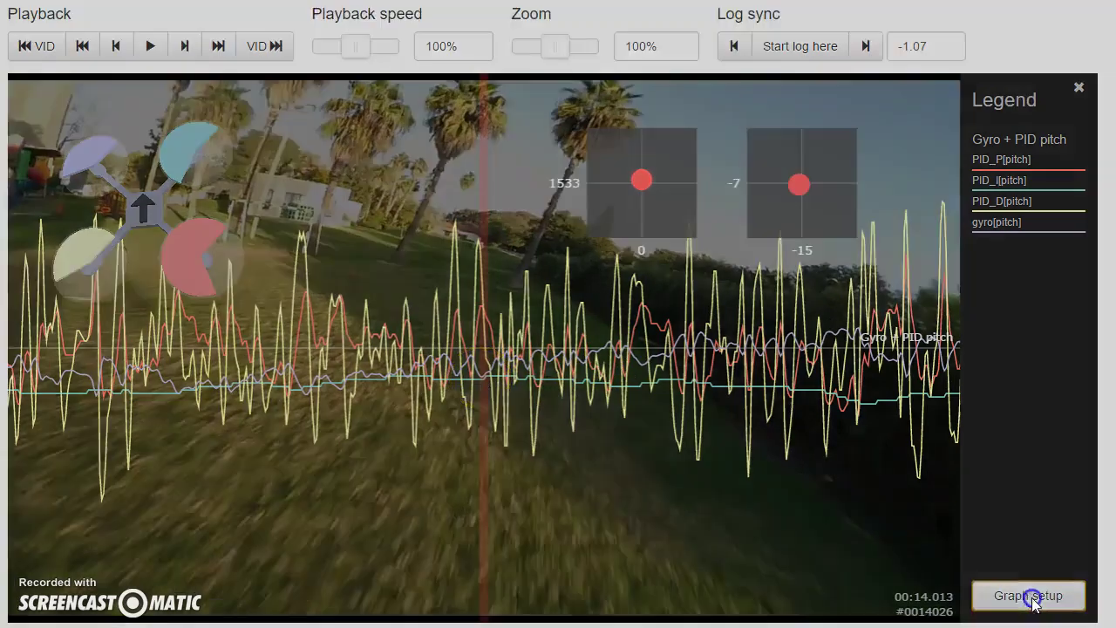
scroll(563, 27, "down", 3)
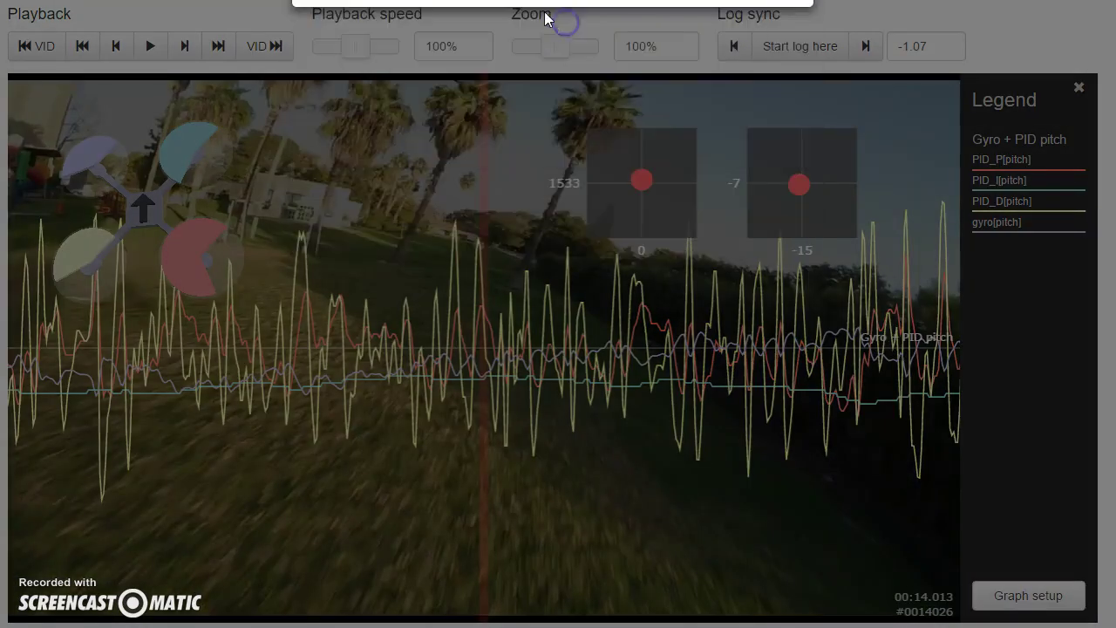
left_click(337, 99)
left_click(777, 224)
Step: Scrub between about 14 and 16 seconds to examine the yaw PID and gyro traces, ending near 14.7 seconds
left_click_drag(684, 415, 448, 357)
left_click_drag(747, 356, 432, 280)
left_click_drag(523, 381, 699, 274)
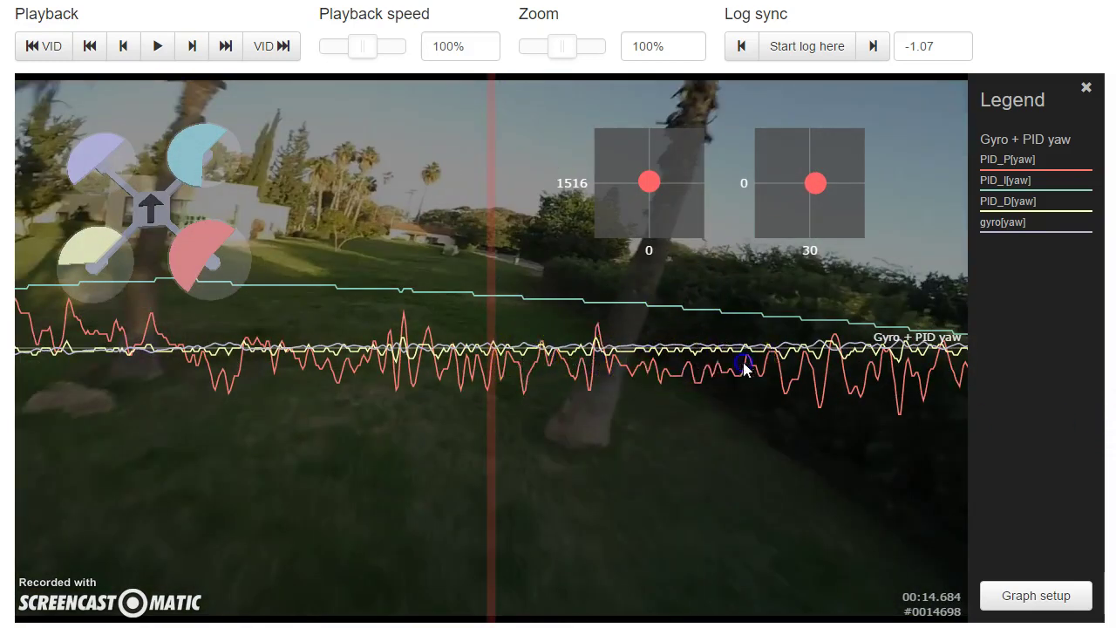
left_click_drag(744, 366, 356, 375)
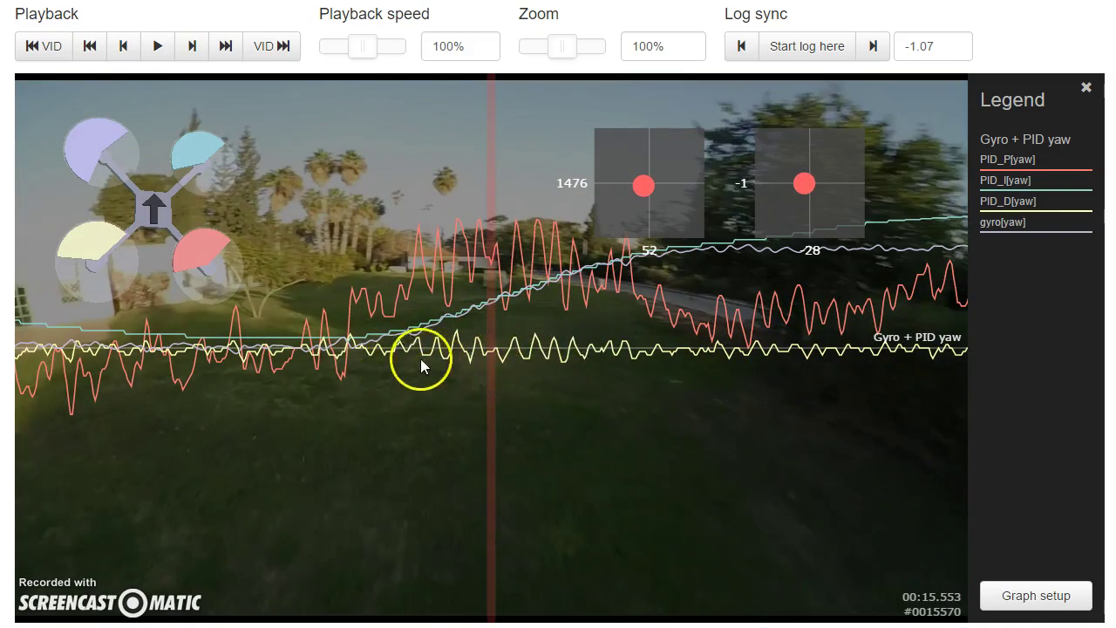
left_click_drag(700, 378, 654, 373)
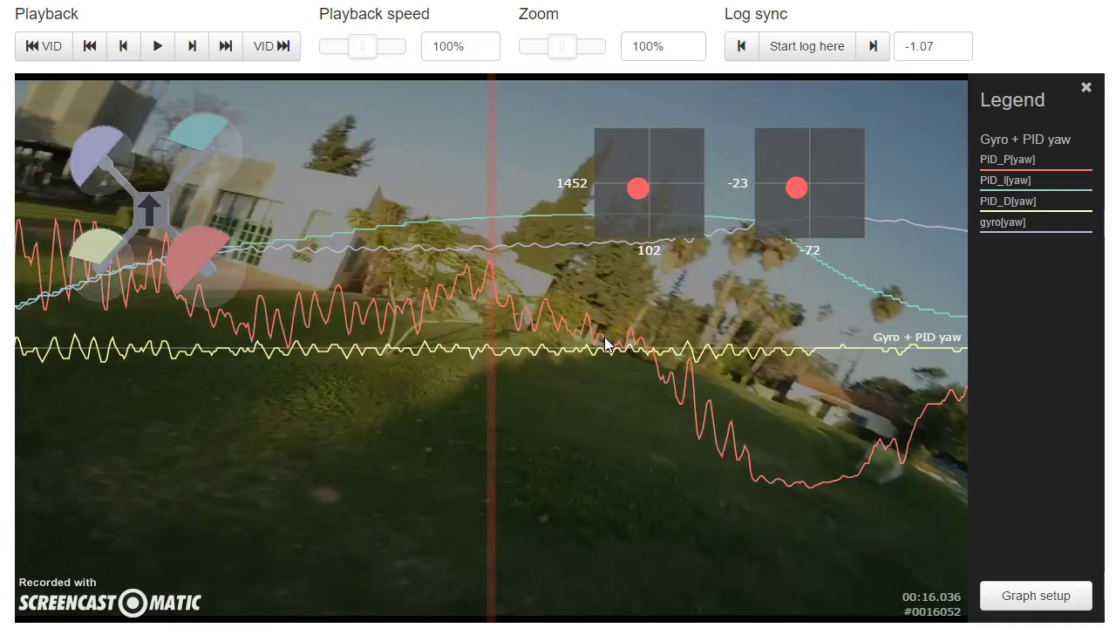
left_click_drag(559, 365, 576, 413)
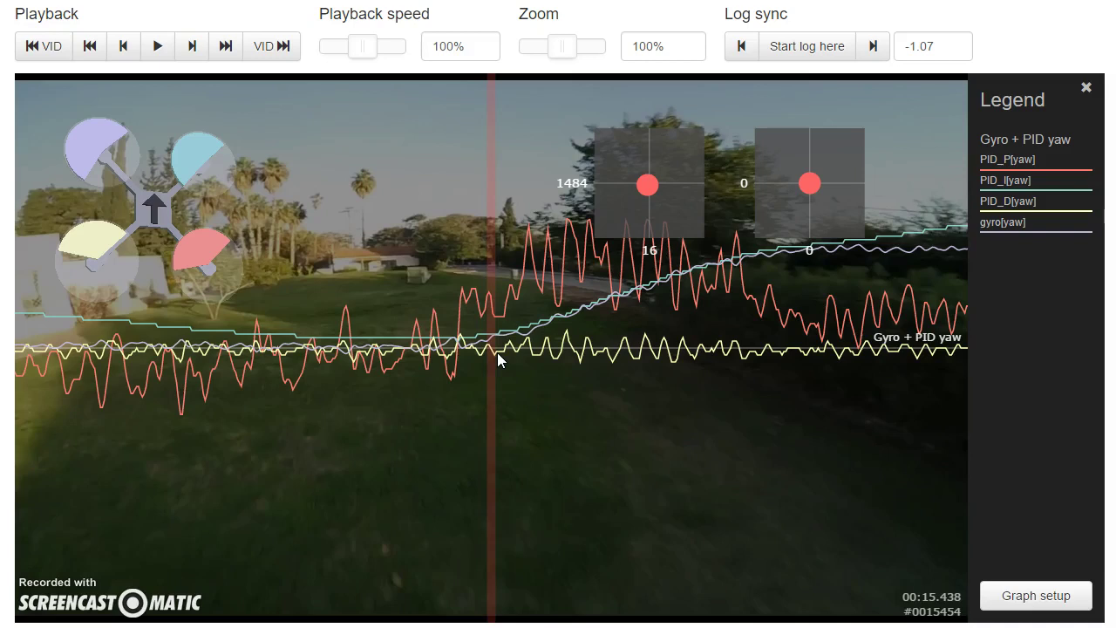
left_click_drag(500, 346, 883, 406)
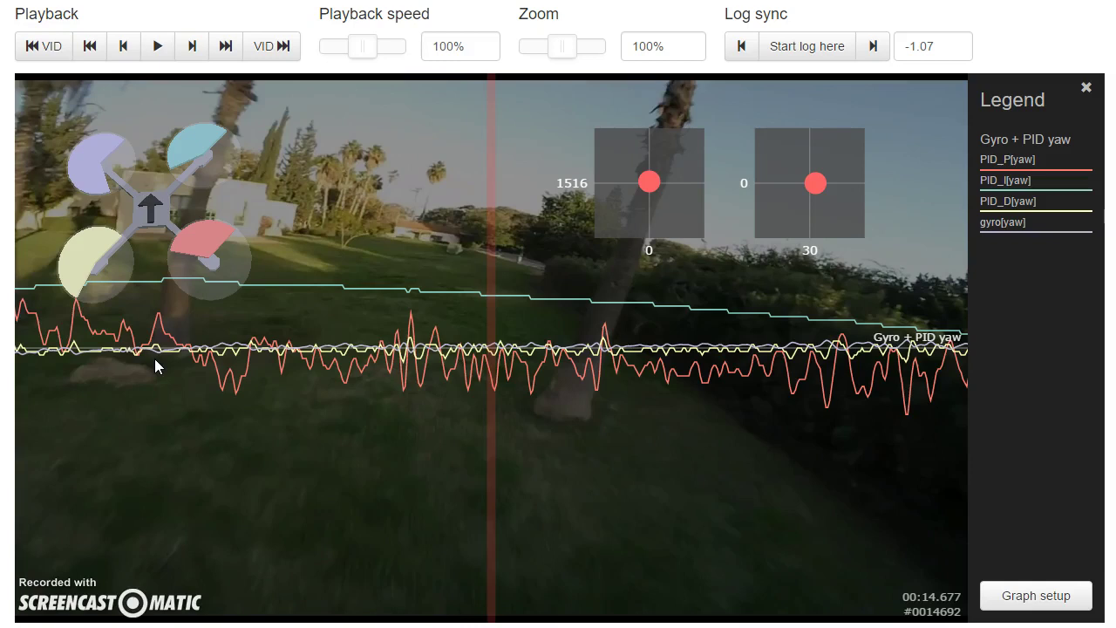
Step: Replace the Gyro + PID yaw graph with the Gyros and Motors graphs and save the graph setup
left_click(1029, 594)
left_click(577, 26)
scroll(580, 25, "down", 3)
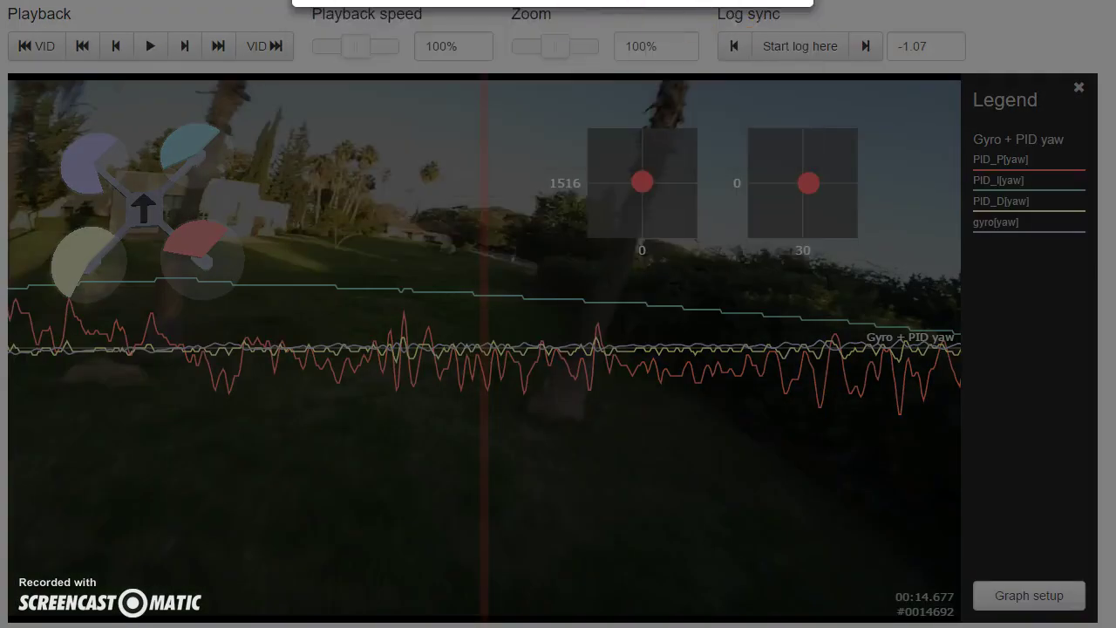
left_click(349, 4)
left_click(344, 9)
left_click(348, 4)
left_click(331, 3)
left_click(740, 307)
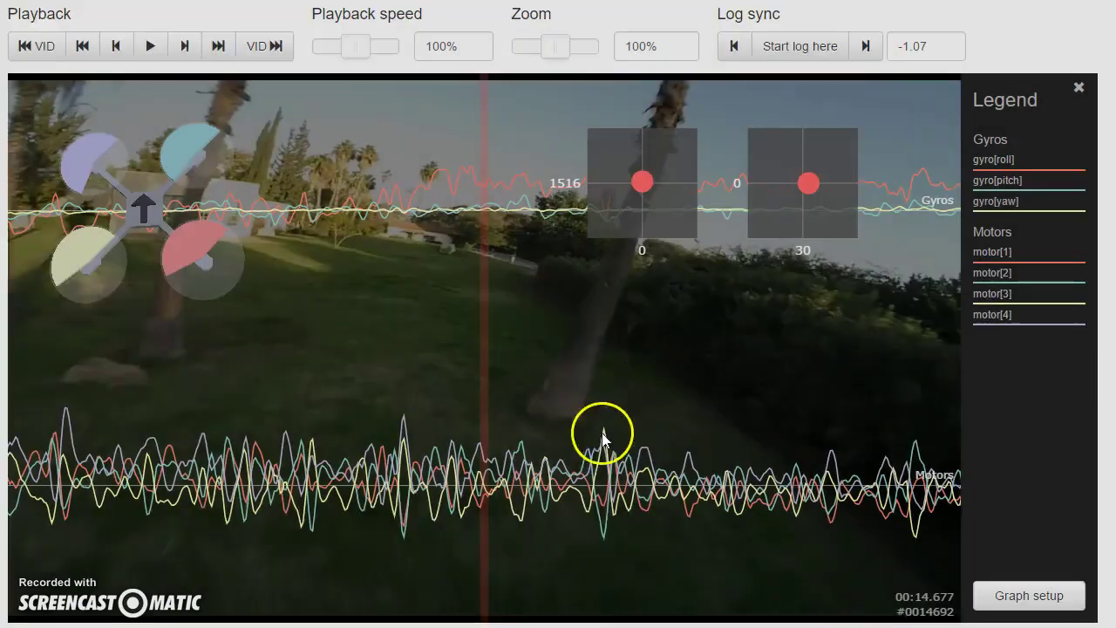
Step: Set the graph zoom to 10% and scrub forward to about 18.1 seconds to compare the gyro and motor traces
left_click_drag(561, 46, 518, 50)
left_click_drag(536, 341, 463, 346)
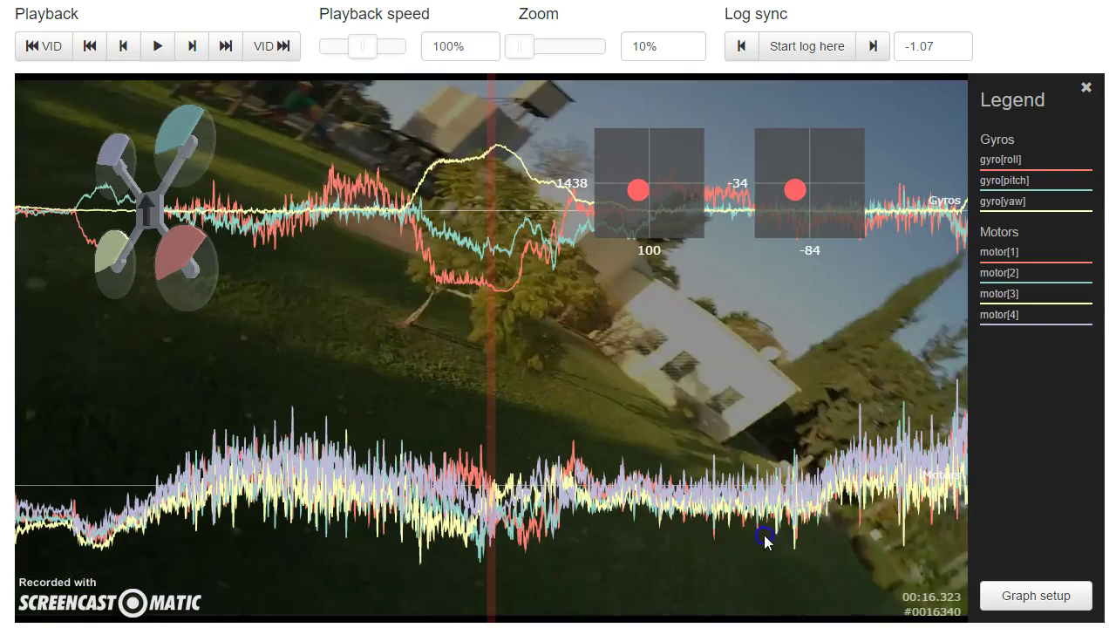
left_click_drag(759, 534, 719, 541)
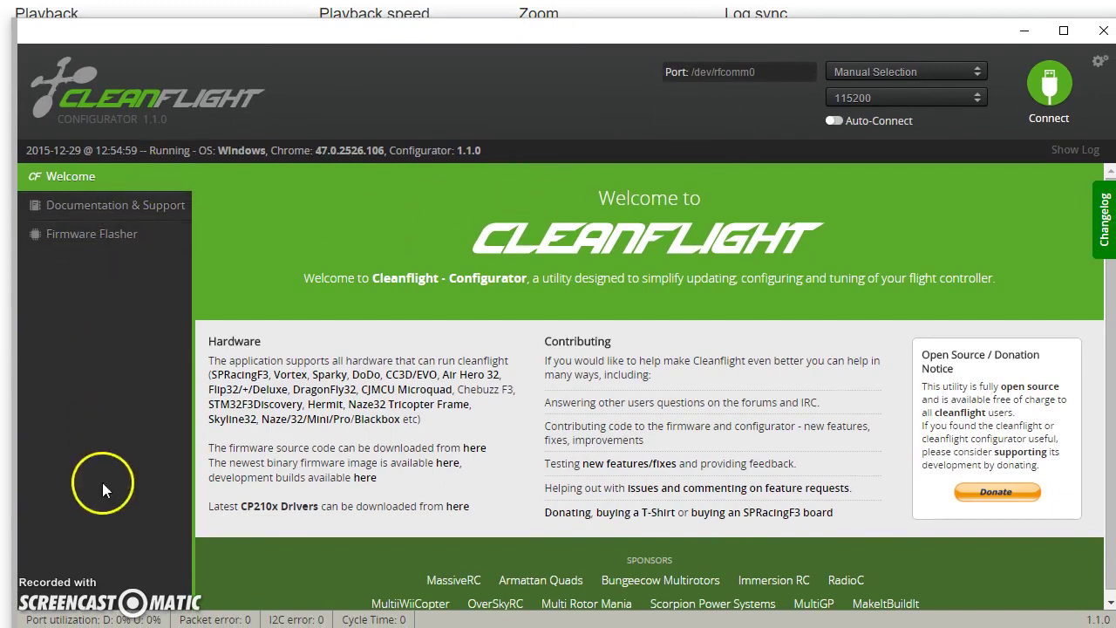
Step: Close the Cleanflight Configurator window and scrub the log back to about 14.6 seconds to examine the motor noise
left_click(1103, 31)
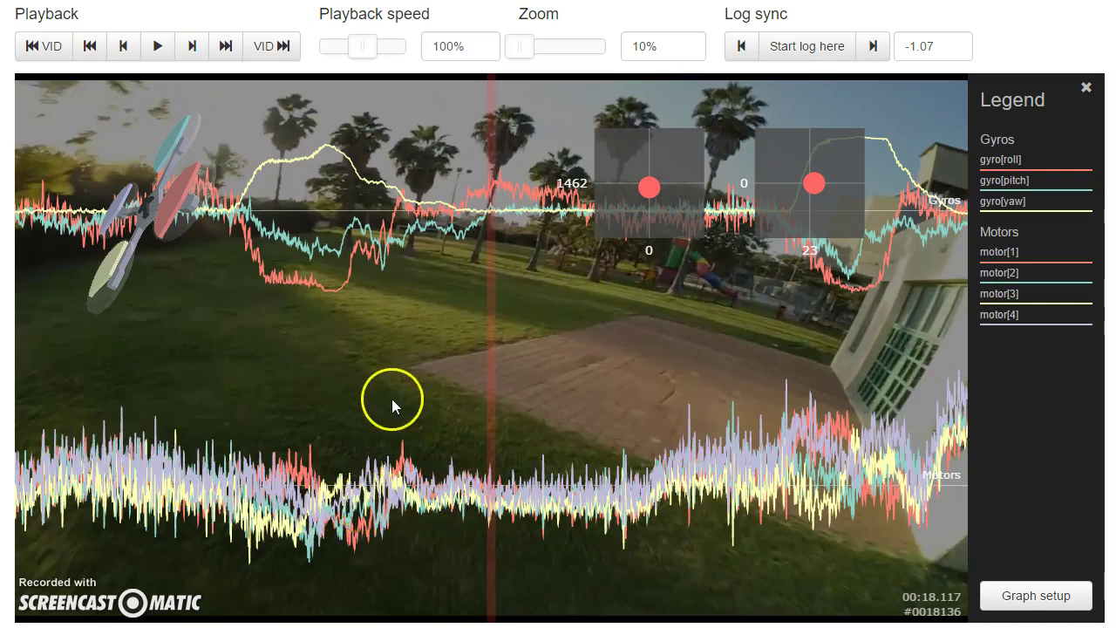
left_click_drag(342, 403, 460, 393)
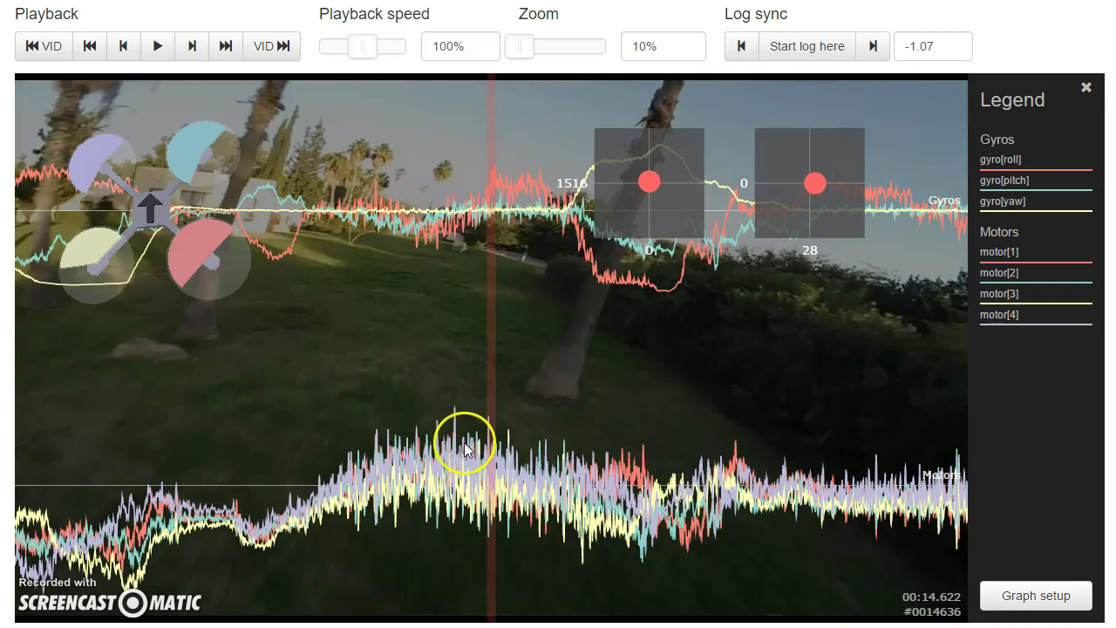
left_click(290, 470)
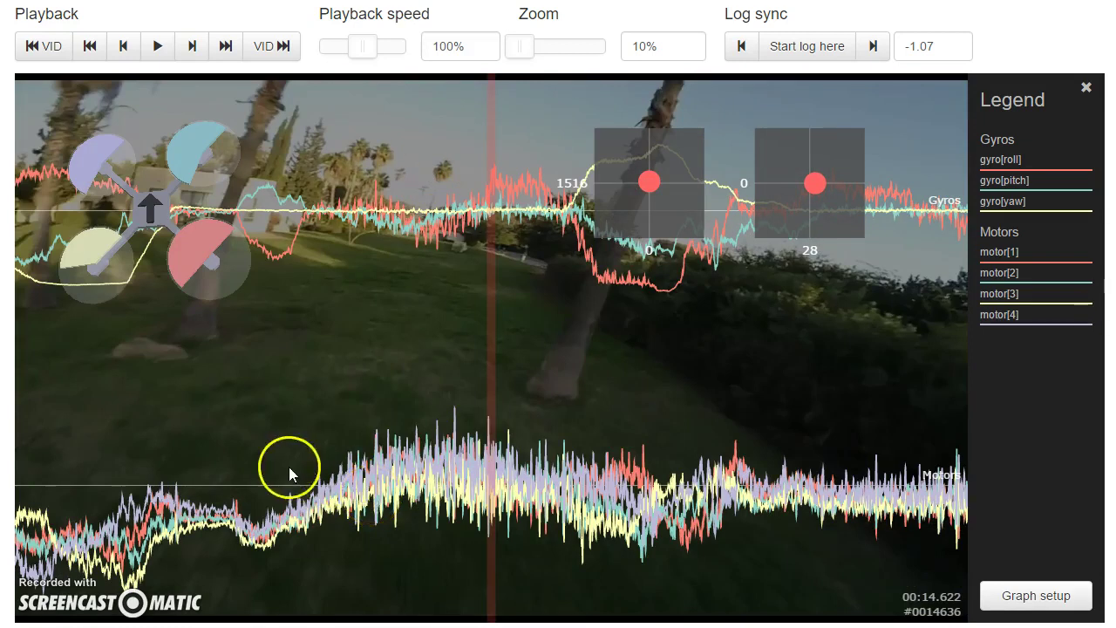